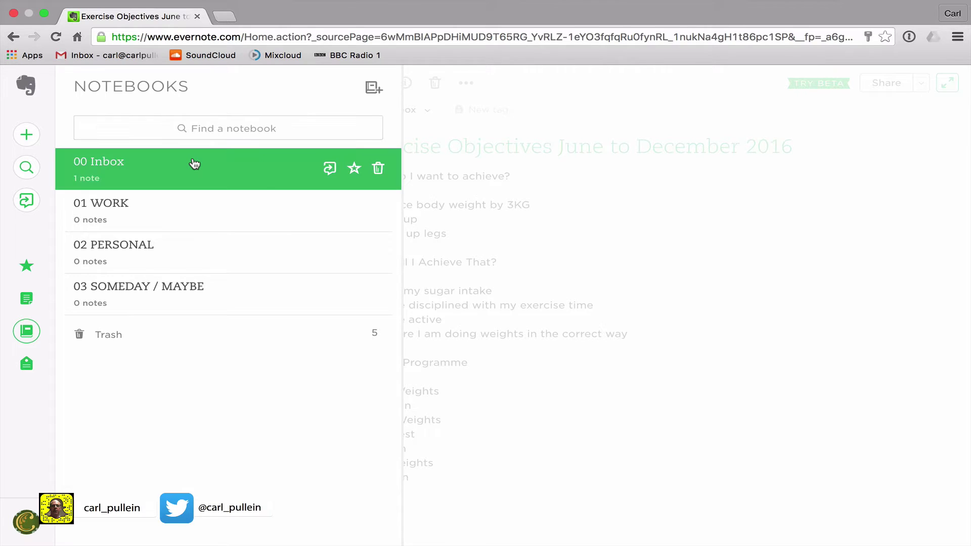
Step: Open 'Exercise Objectives June to December 2016' from 00 Inbox and expand it to full width
click(194, 161)
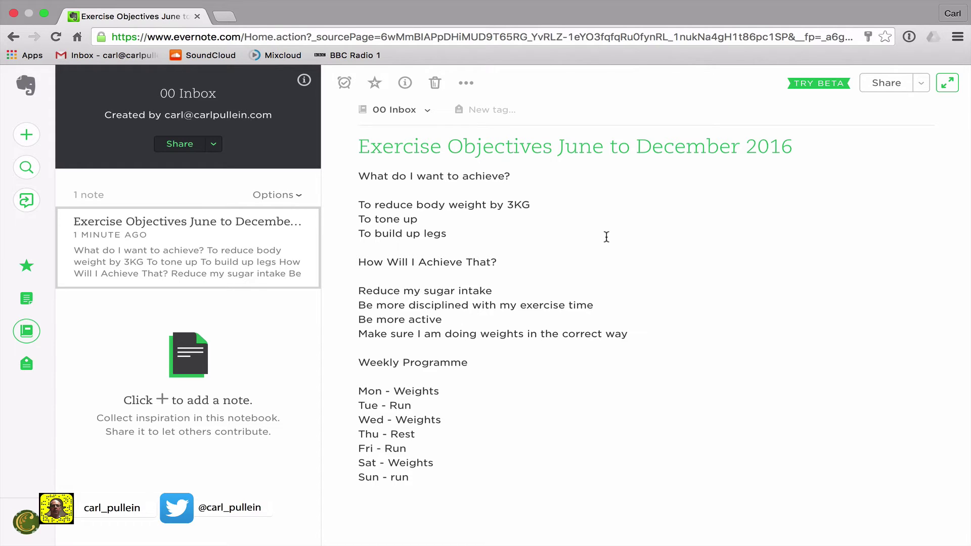
click(947, 85)
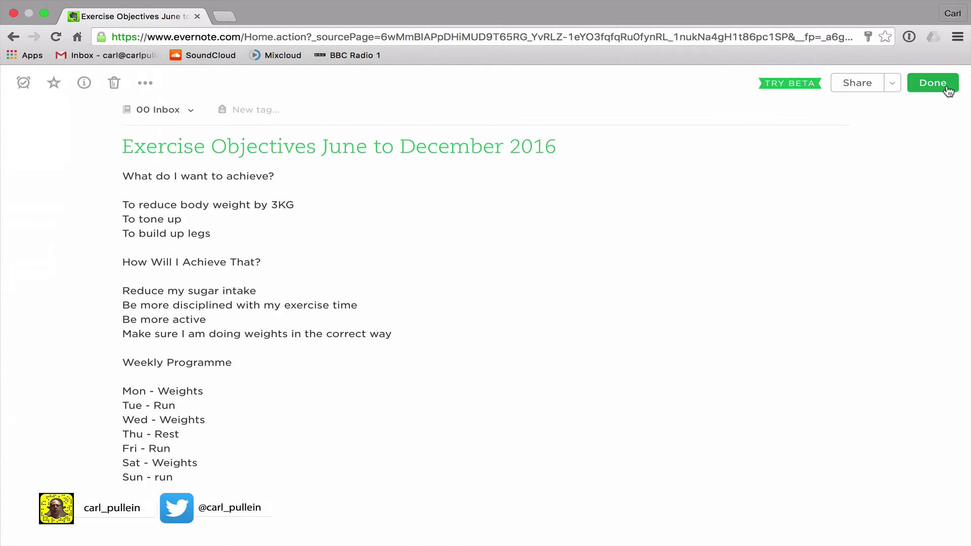
click(946, 84)
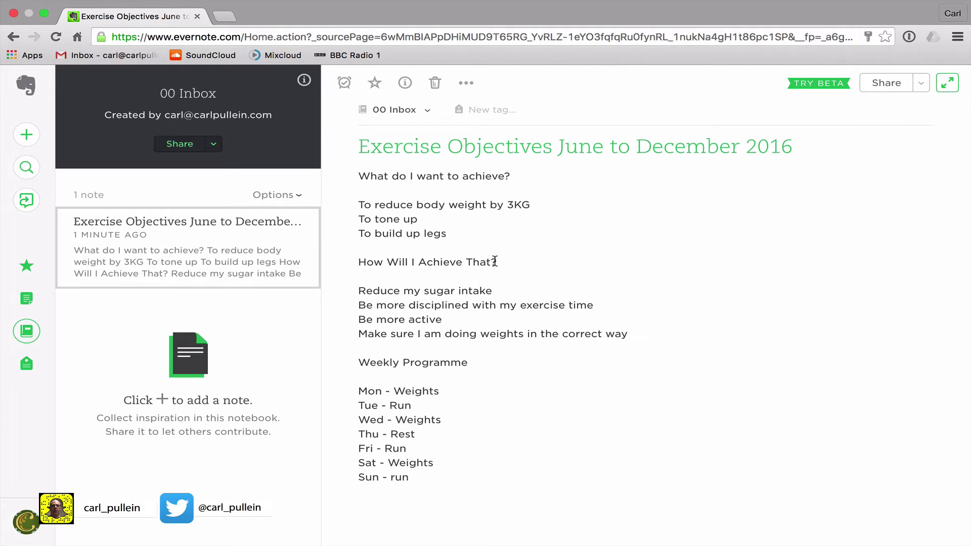
click(225, 267)
click(442, 235)
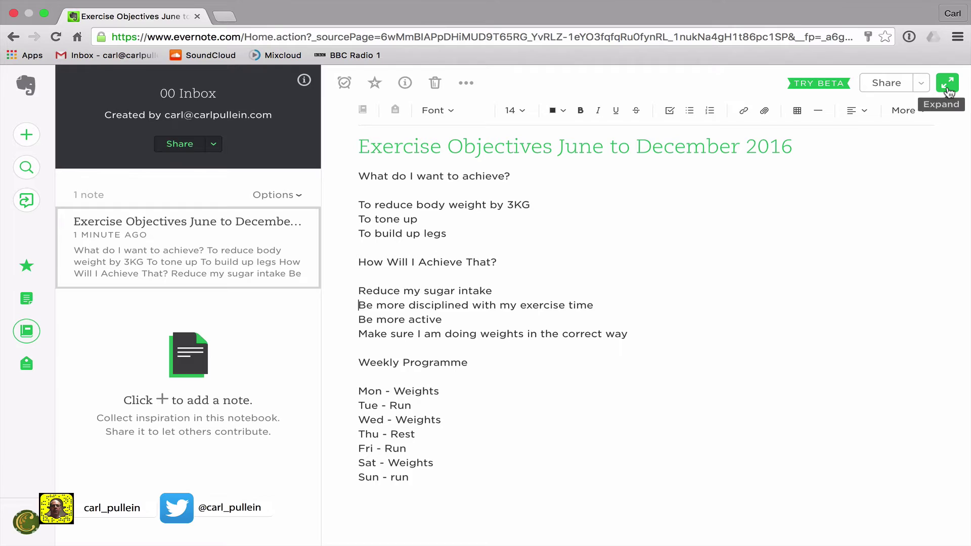
click(947, 84)
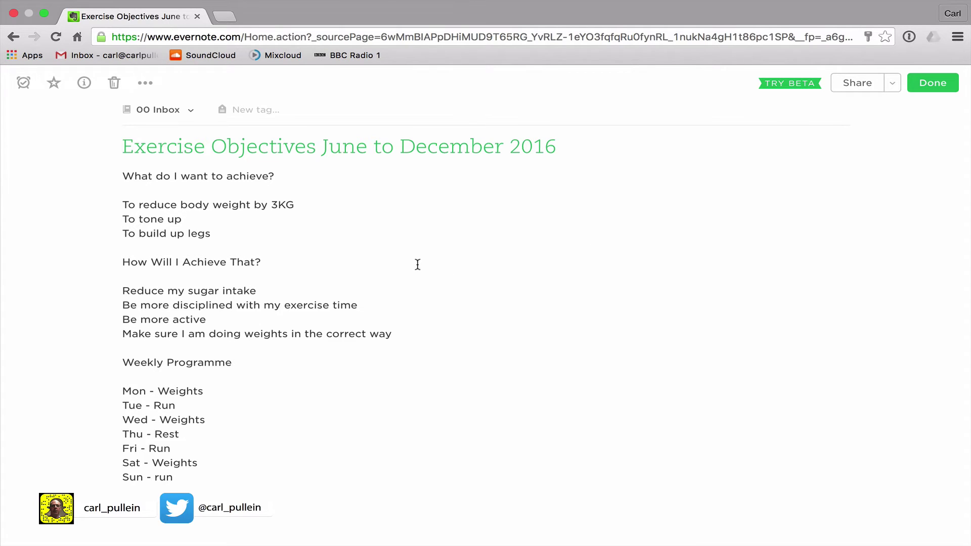
Step: Format 'What do I want to achieve?' as an 18-point, bold, green heading
click(334, 152)
drag(123, 147, 519, 154)
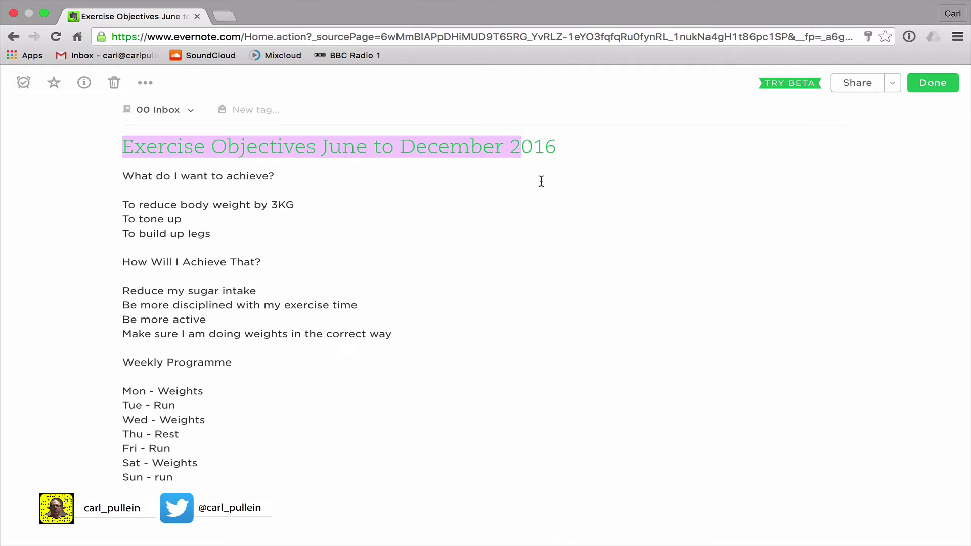
click(554, 198)
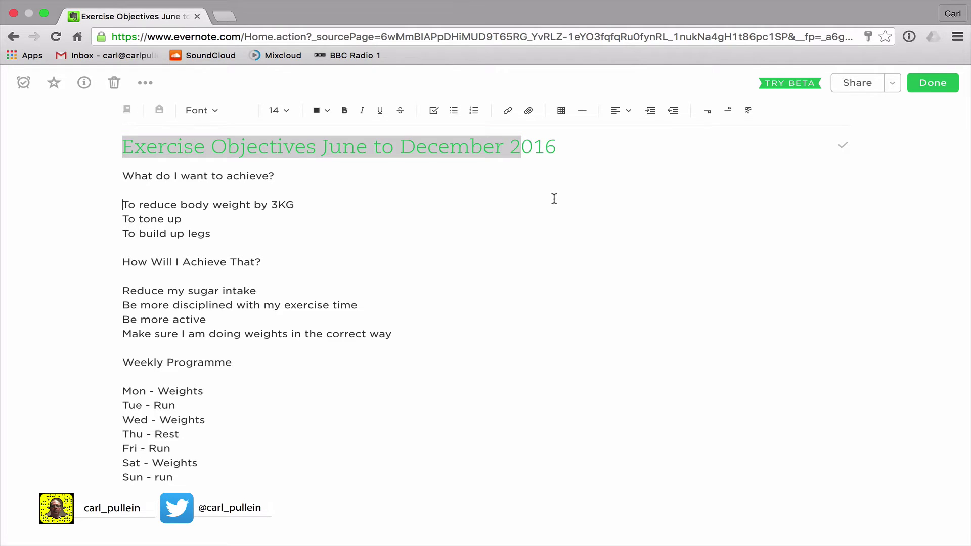
click(474, 152)
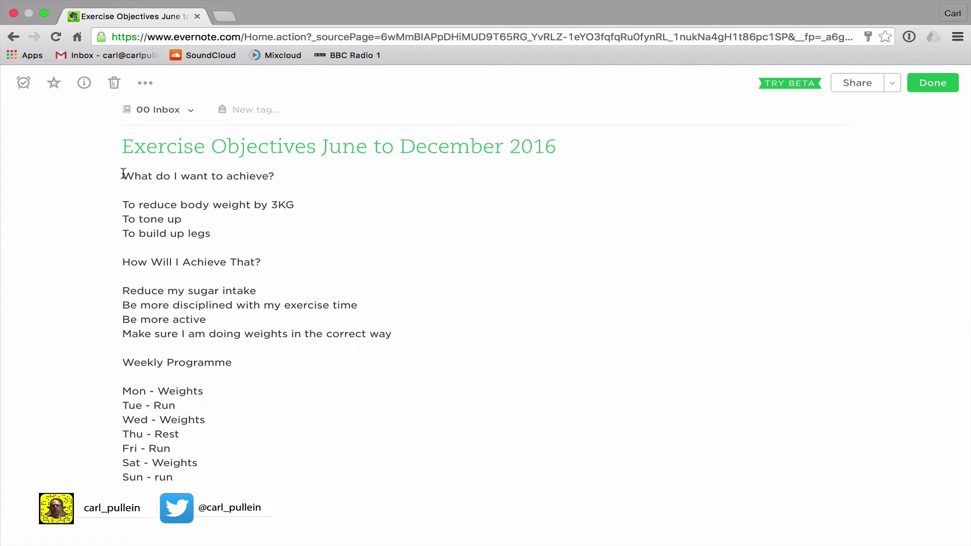
drag(123, 173, 276, 177)
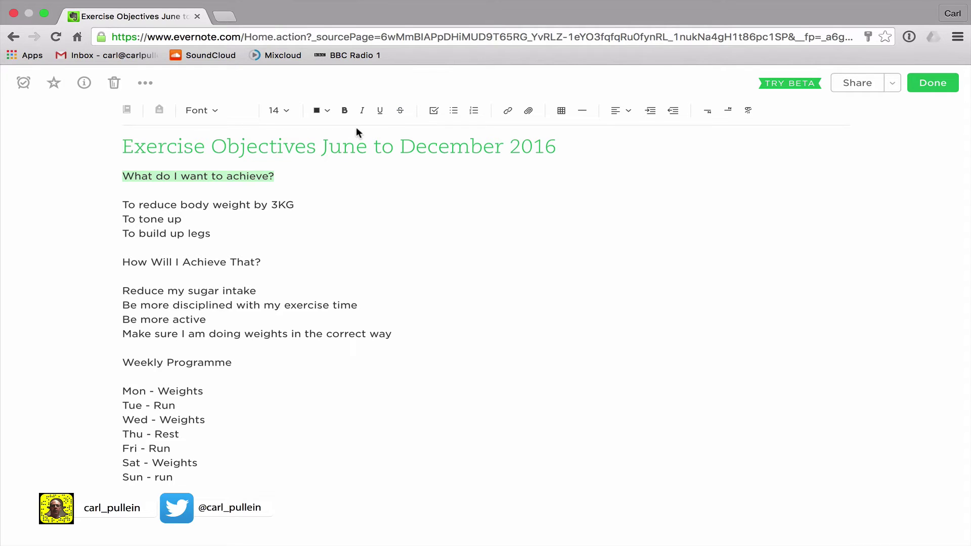
click(216, 111)
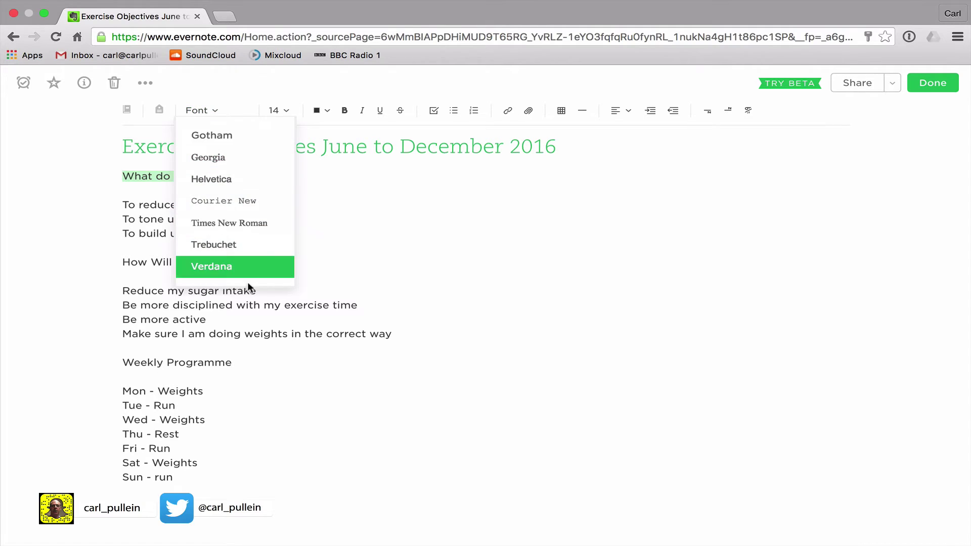
click(219, 112)
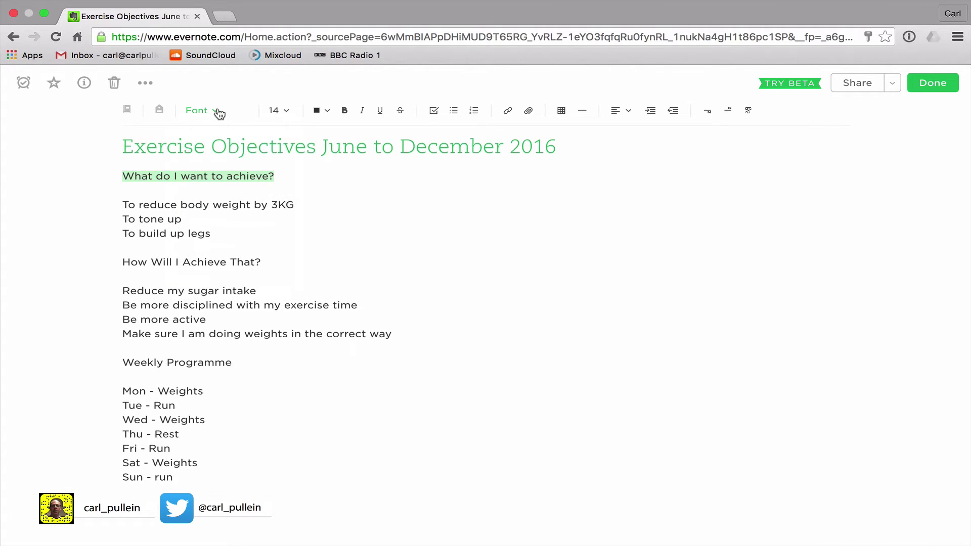
click(287, 113)
click(291, 224)
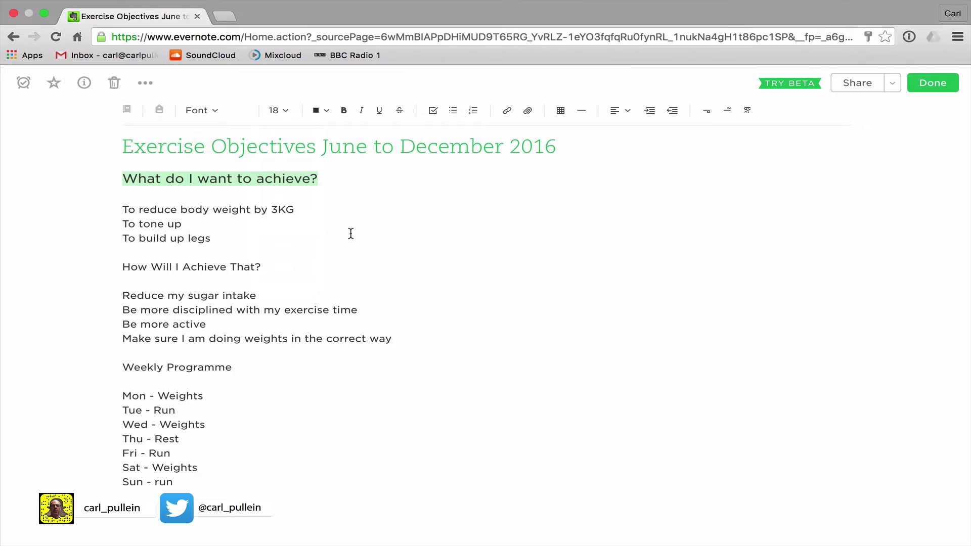
click(344, 112)
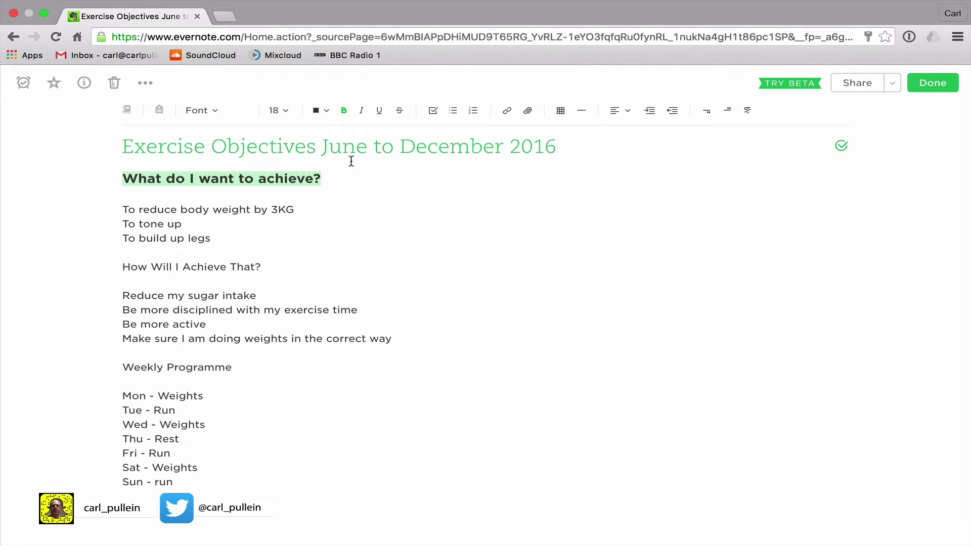
click(326, 111)
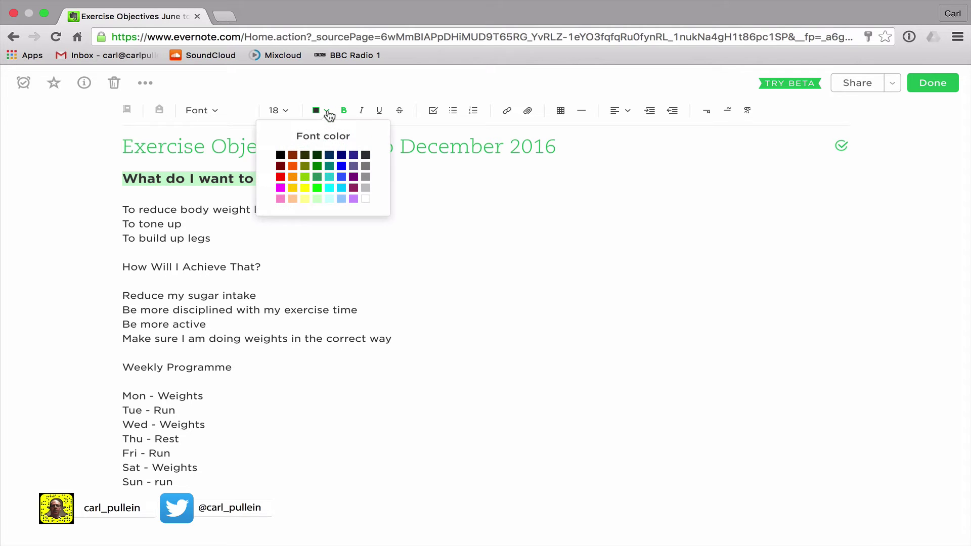
click(318, 177)
click(373, 200)
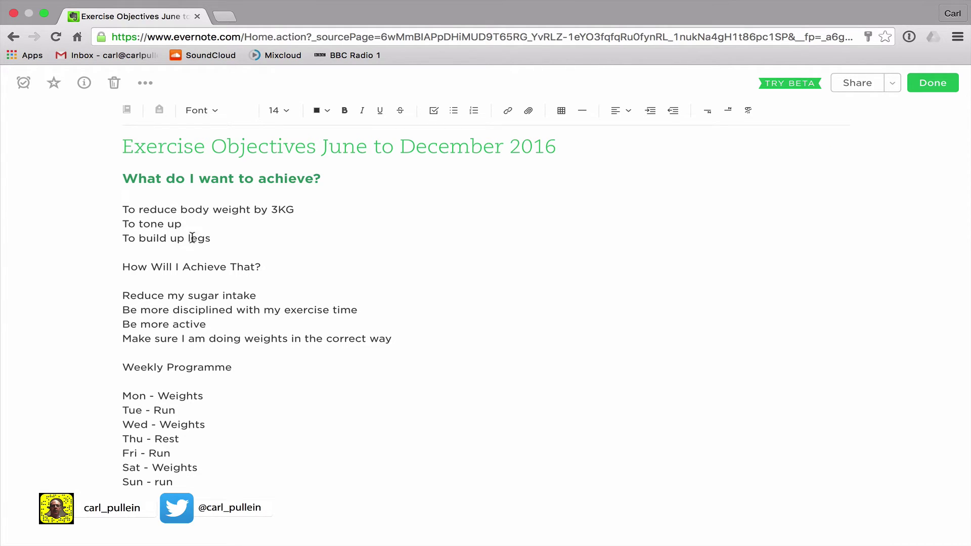
Step: Turn the three goal lines into a numbered list
drag(124, 209, 217, 238)
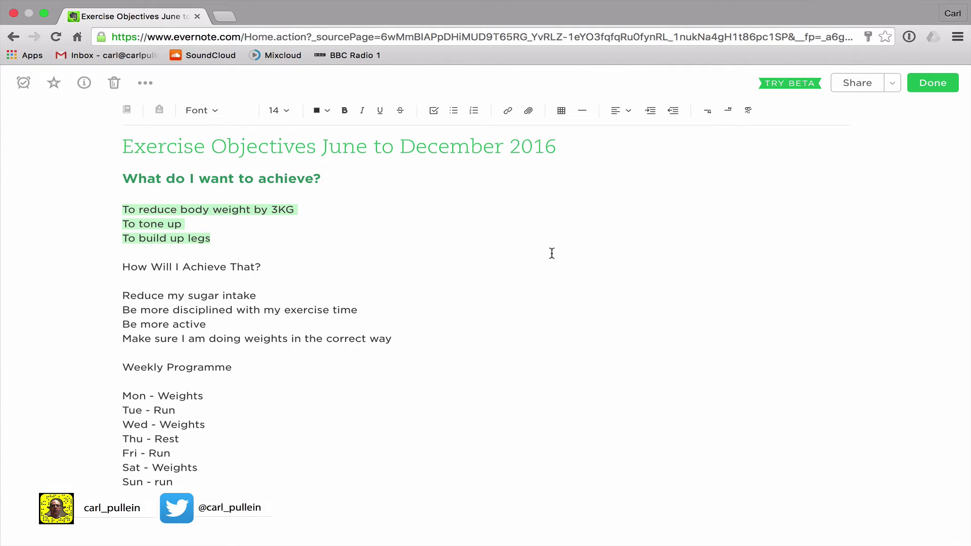
click(475, 115)
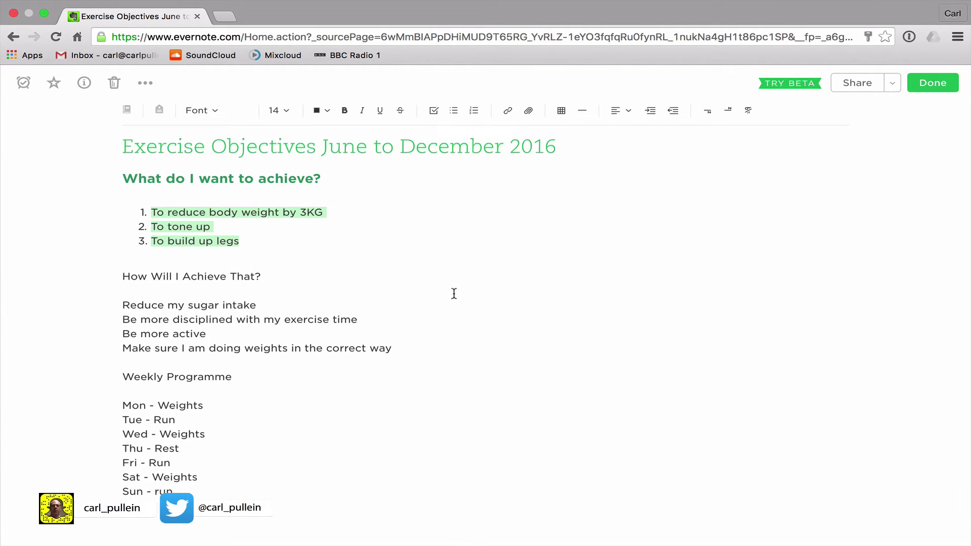
click(404, 264)
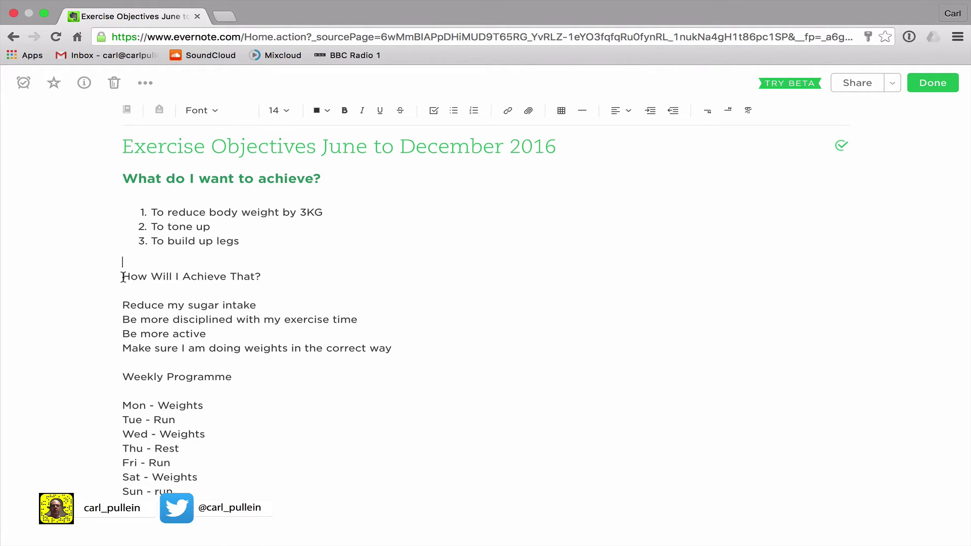
Step: Make 'How Will I Achieve That?' bold, green and 18-point
drag(122, 277, 265, 276)
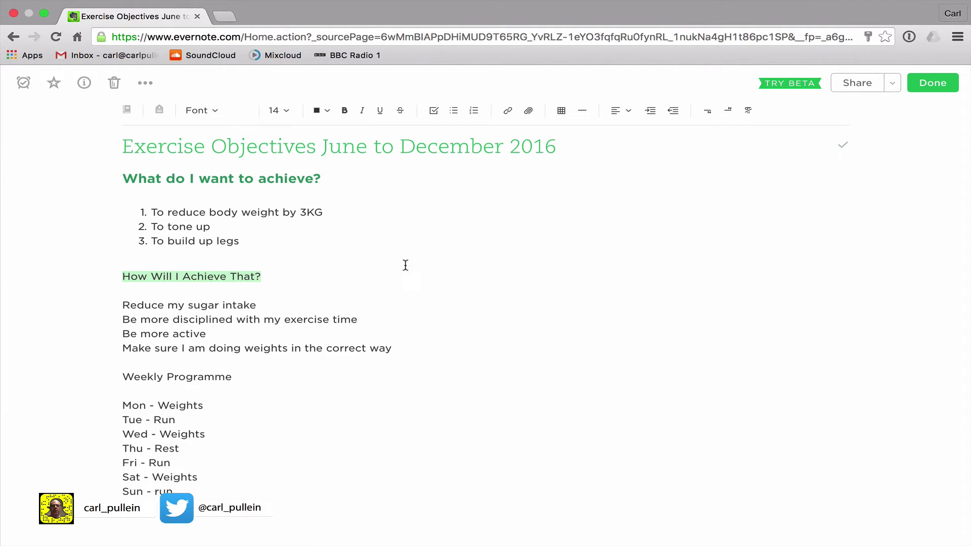
click(344, 110)
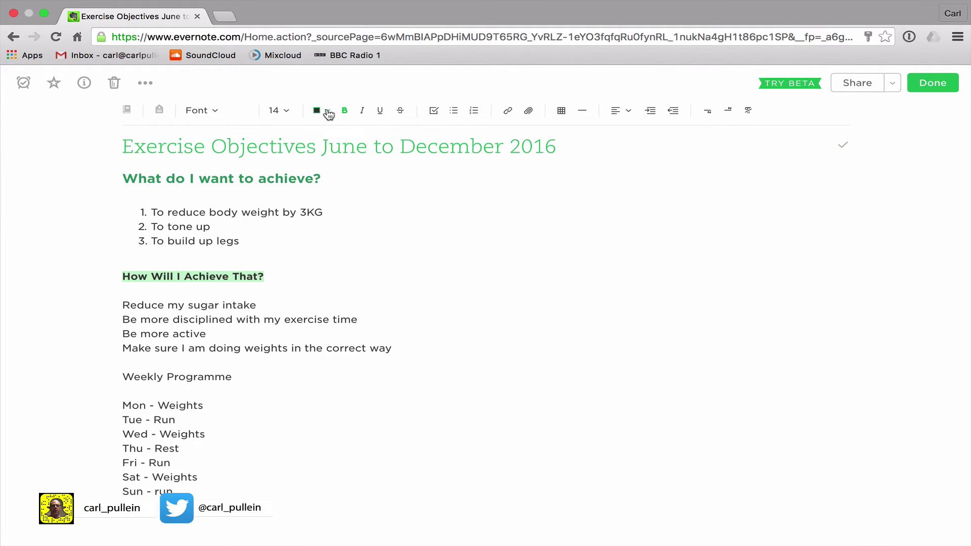
click(327, 111)
click(316, 178)
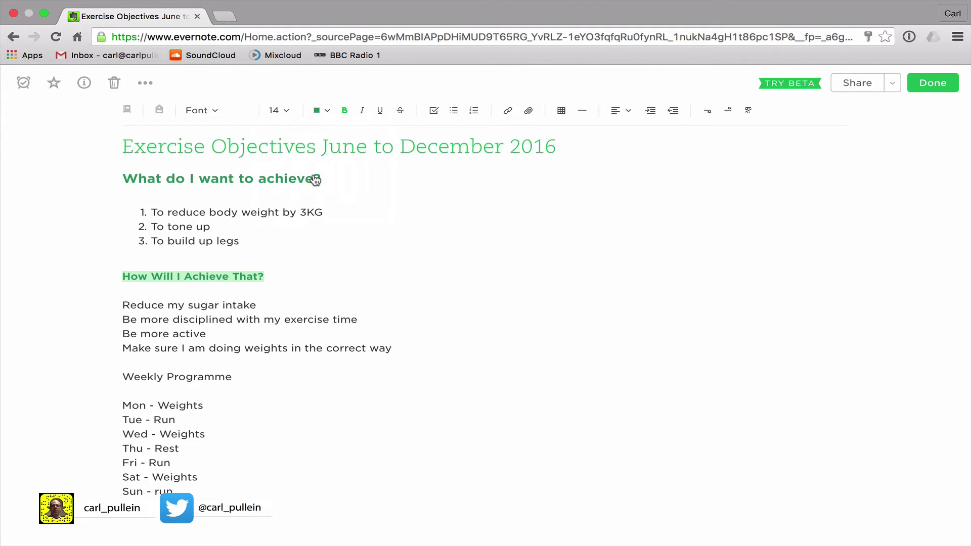
click(283, 111)
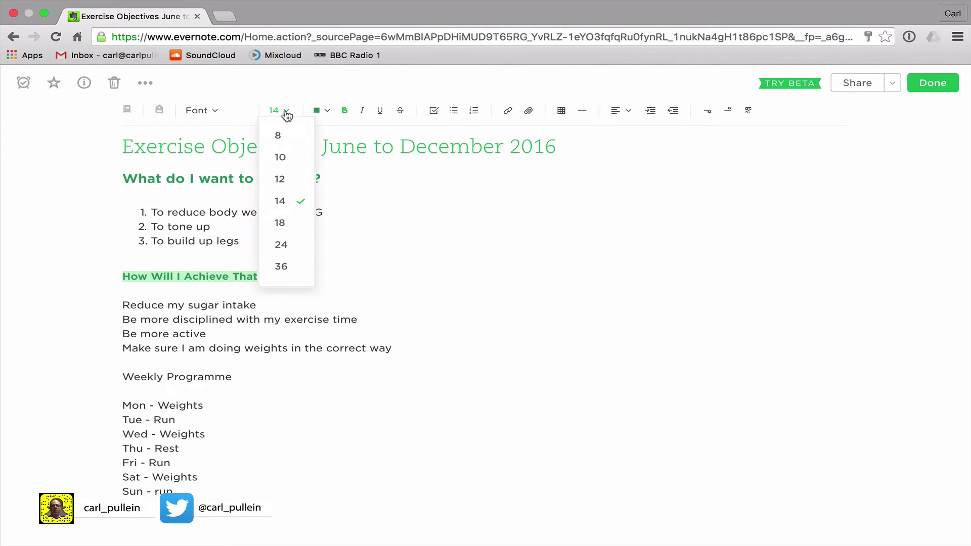
click(281, 223)
click(464, 346)
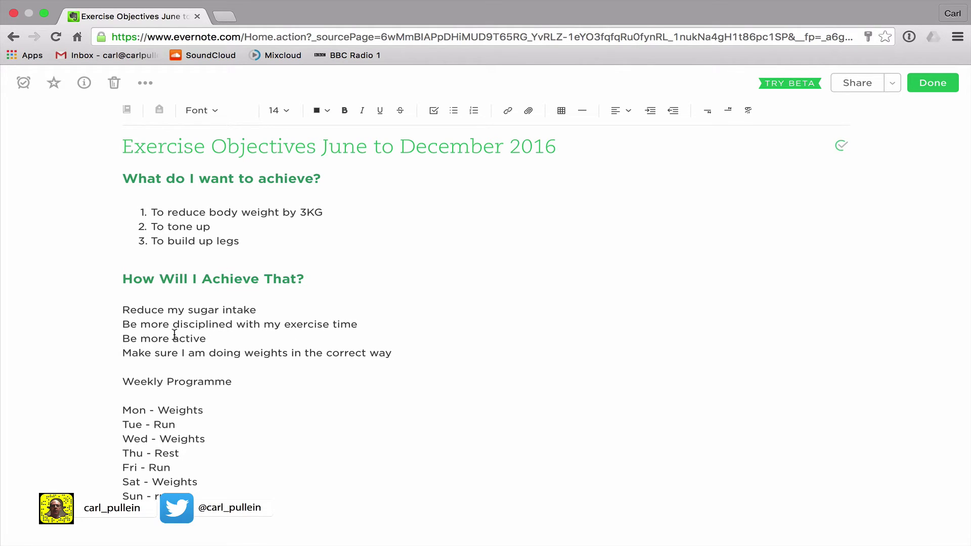
Step: Bullet the four strategy lines, remove the extra empty bullet and add a blank line below
drag(122, 307, 305, 362)
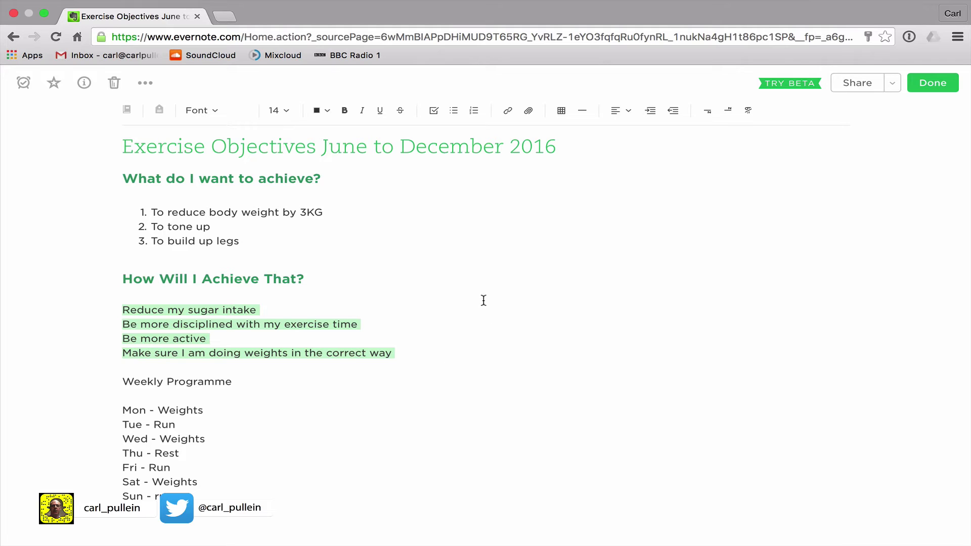
click(455, 113)
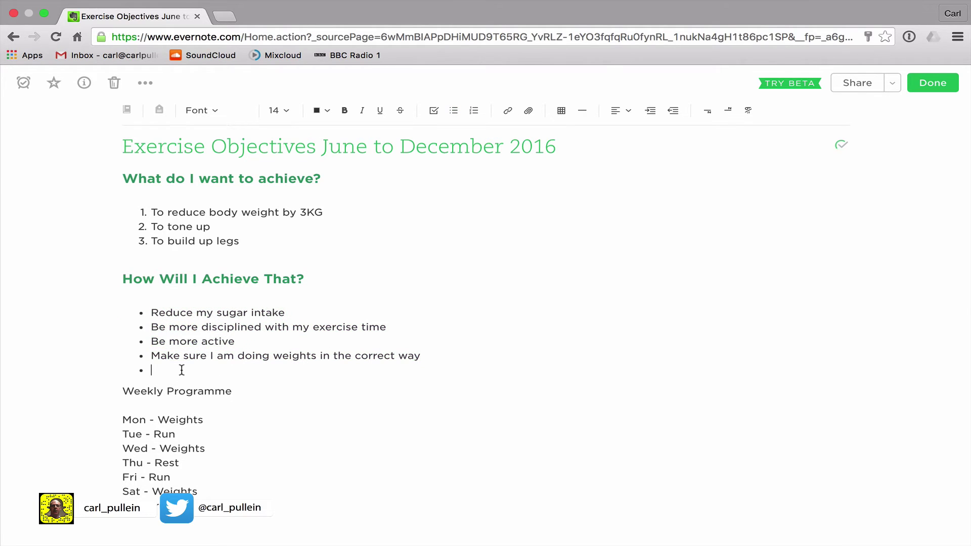
key(BackSpace)
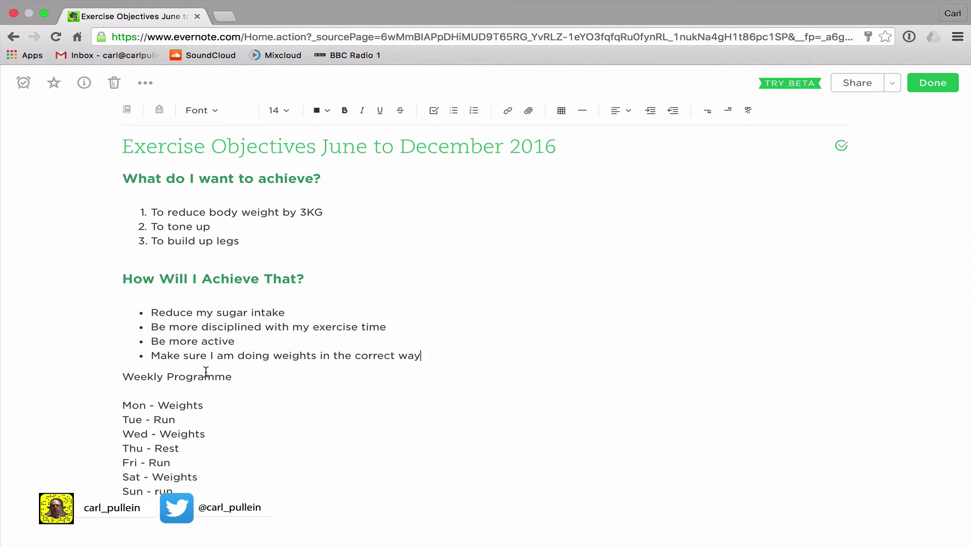
key(Return)
key(Return)
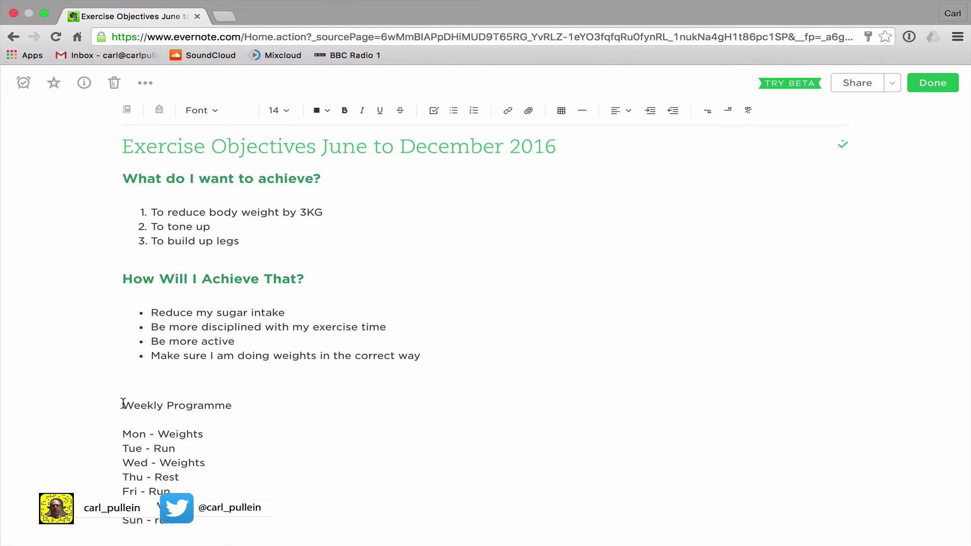
Step: Make 'Weekly Programme' an 18-point, bold, green heading
drag(123, 402, 231, 401)
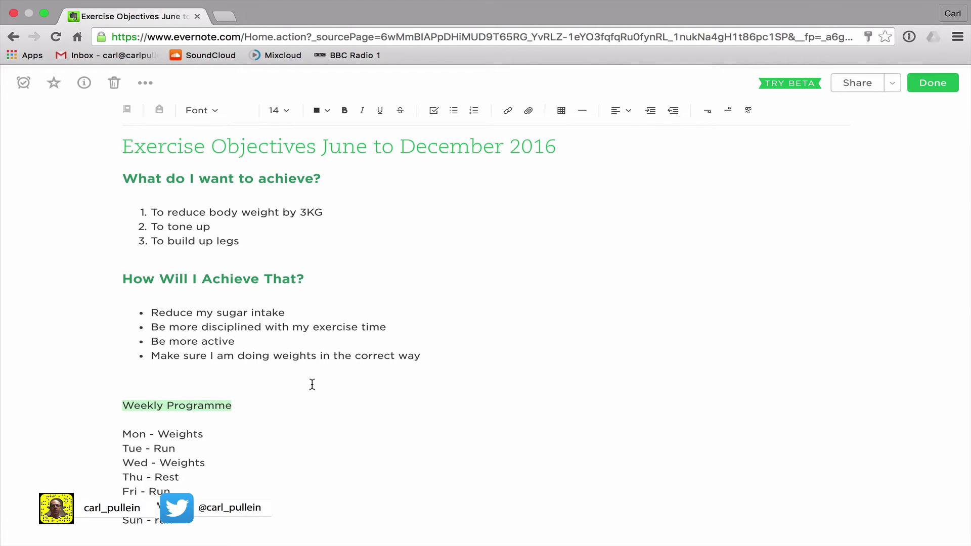
click(282, 111)
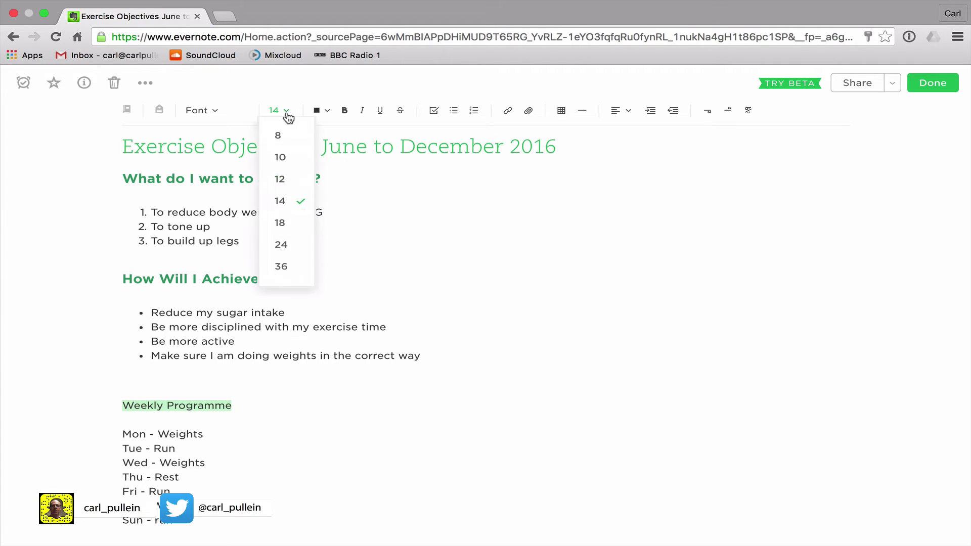
click(296, 223)
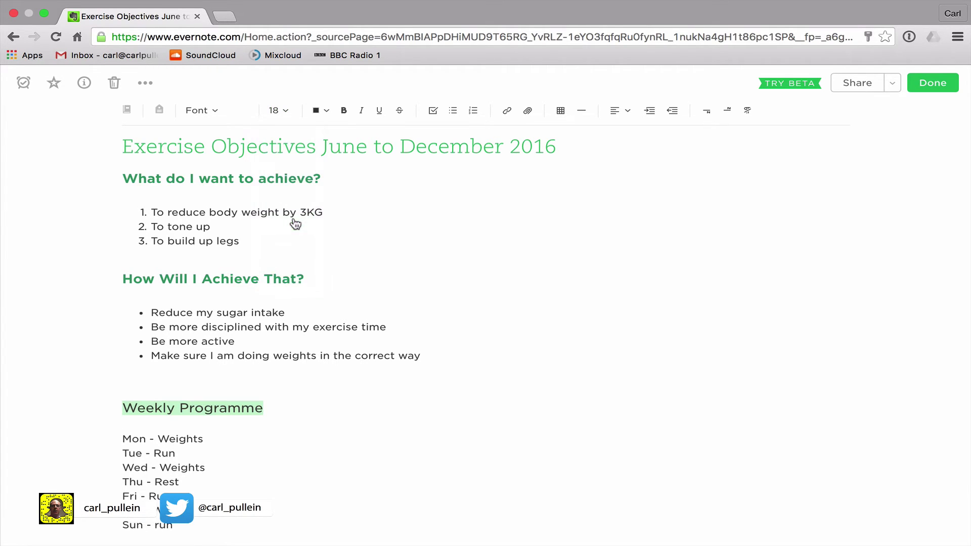
click(344, 112)
click(318, 111)
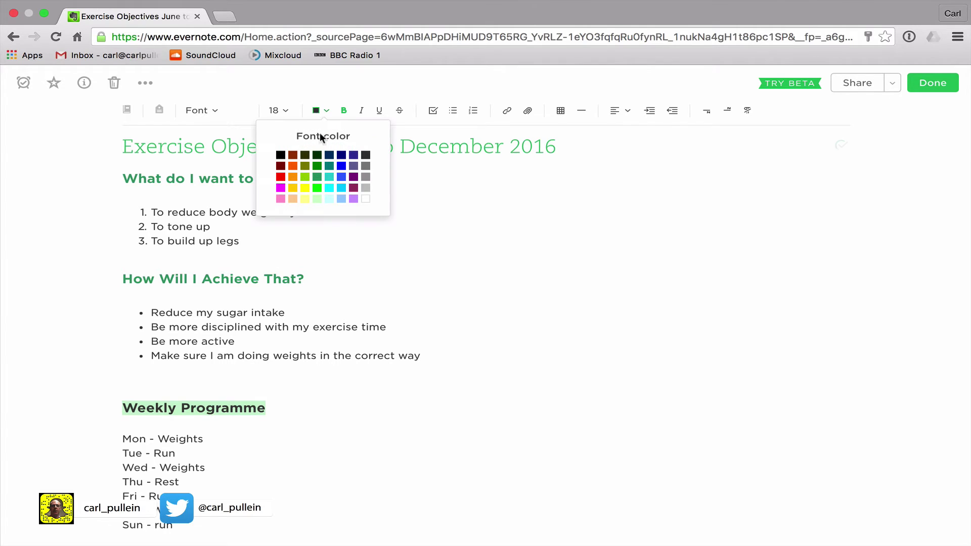
click(316, 166)
click(291, 422)
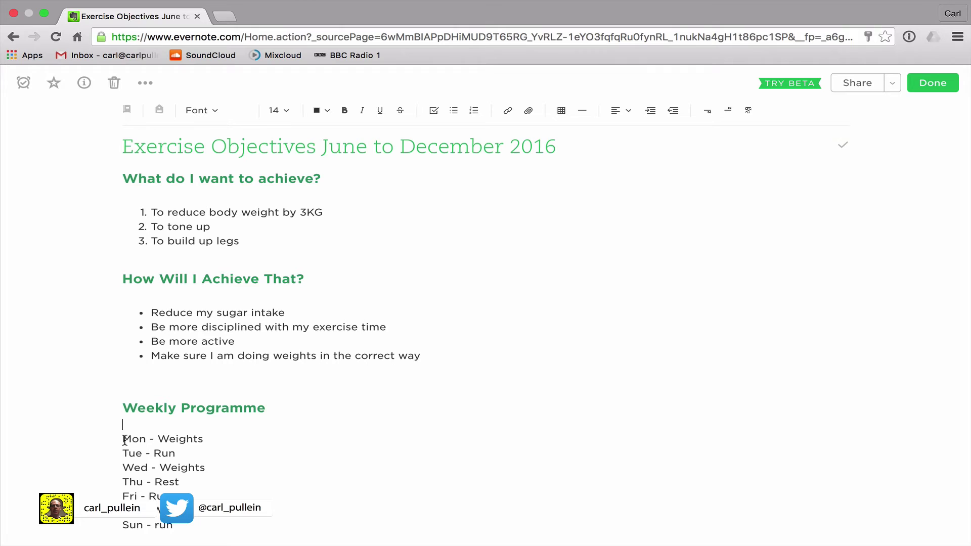
Step: Bold the weekday names Mon to Sun and add blank lines below the programme
drag(125, 440, 149, 440)
click(346, 113)
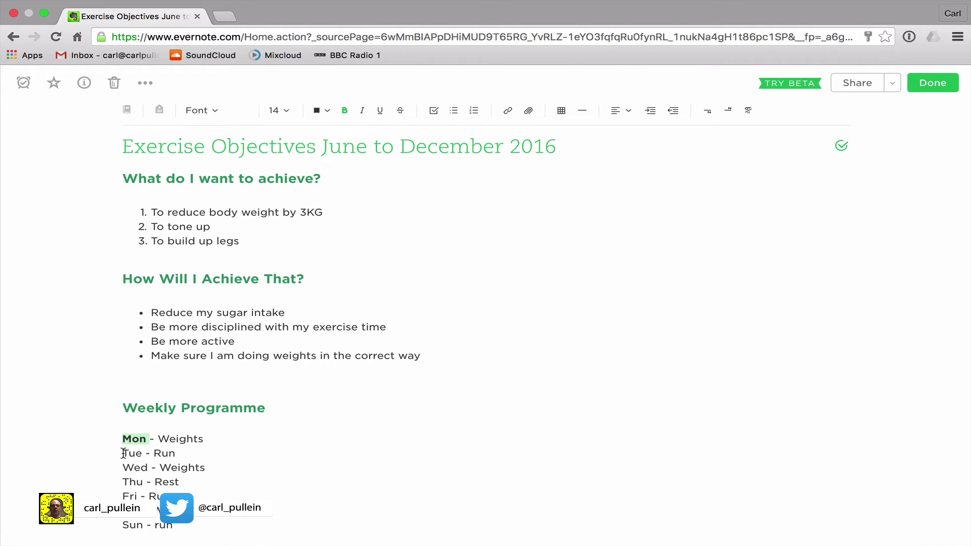
drag(117, 453, 142, 454)
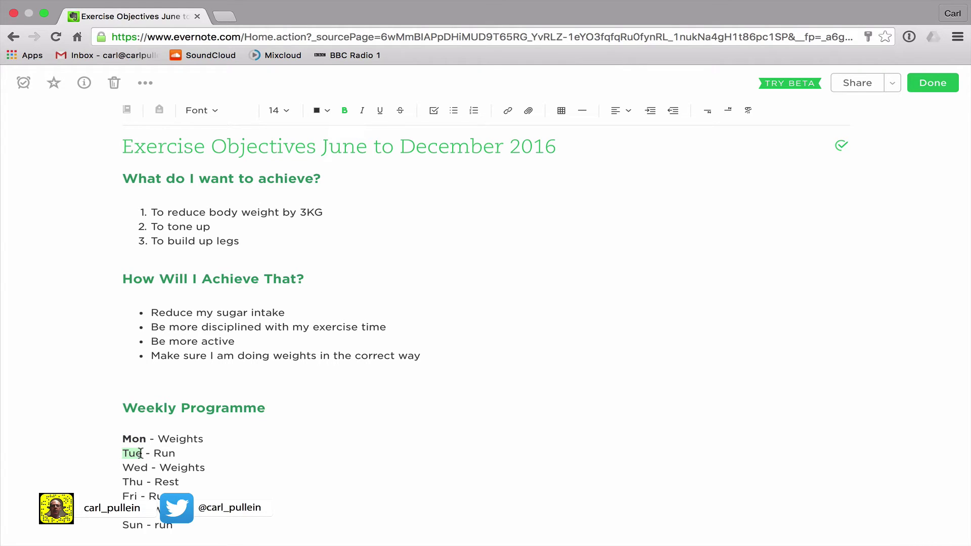
click(345, 111)
drag(120, 468, 148, 468)
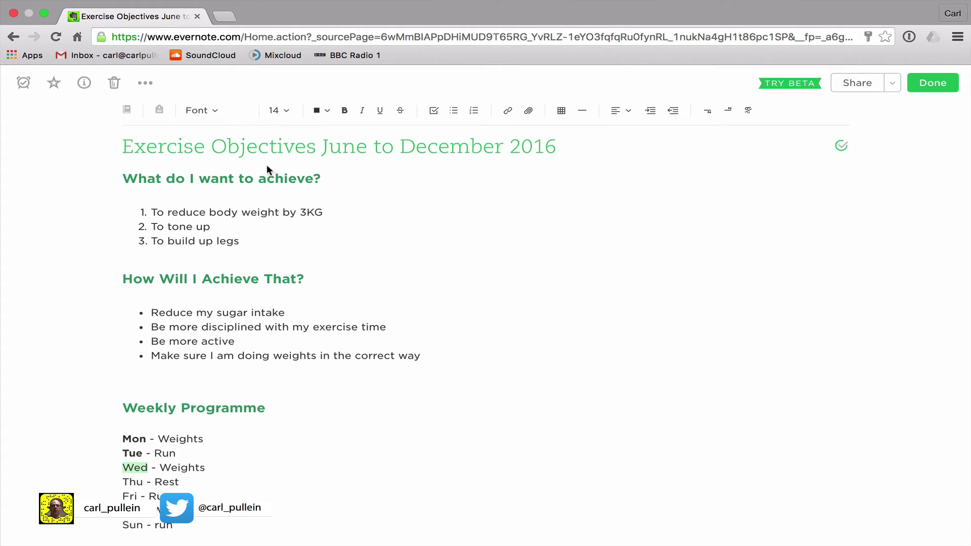
click(344, 110)
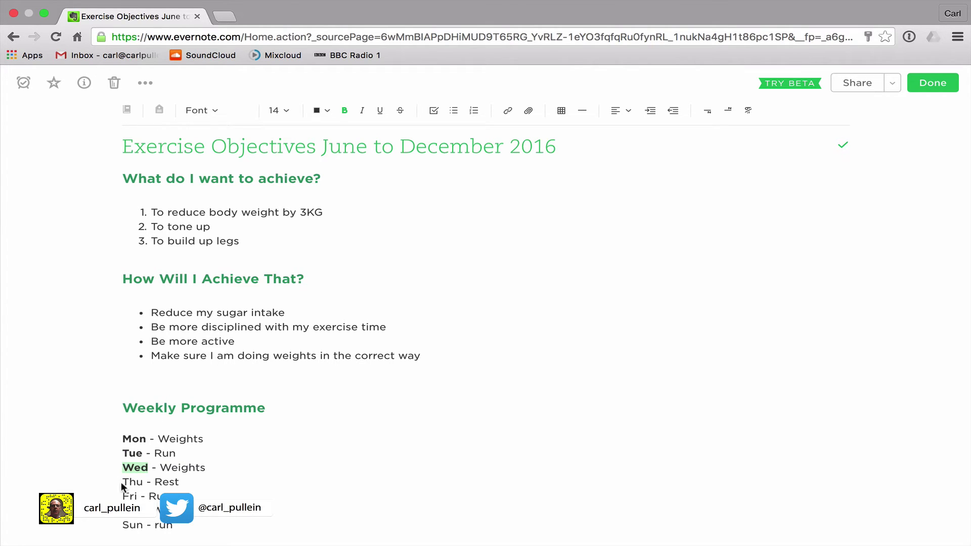
drag(121, 482, 144, 482)
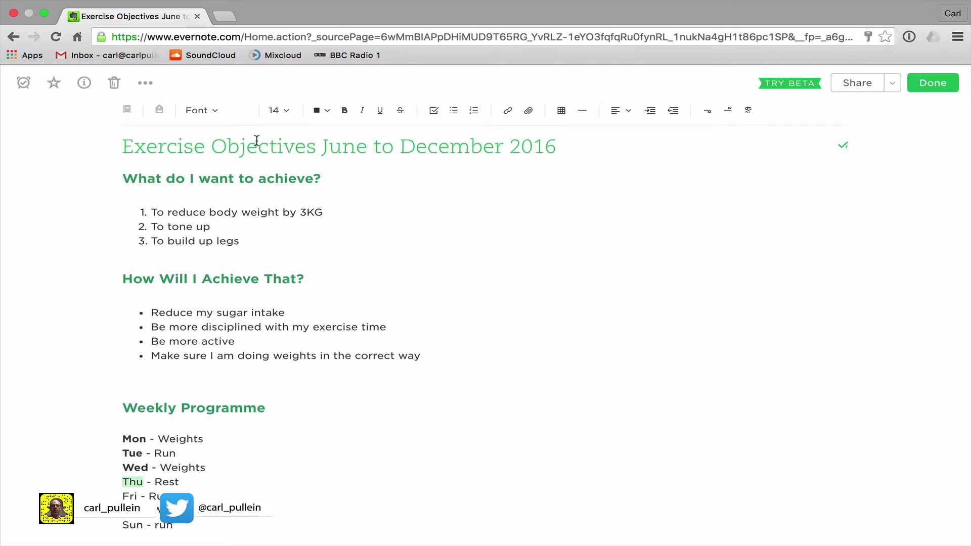
click(345, 110)
mouse_move(121, 496)
mouse_down()
mouse_move(147, 496)
mouse_move(138, 496)
mouse_up()
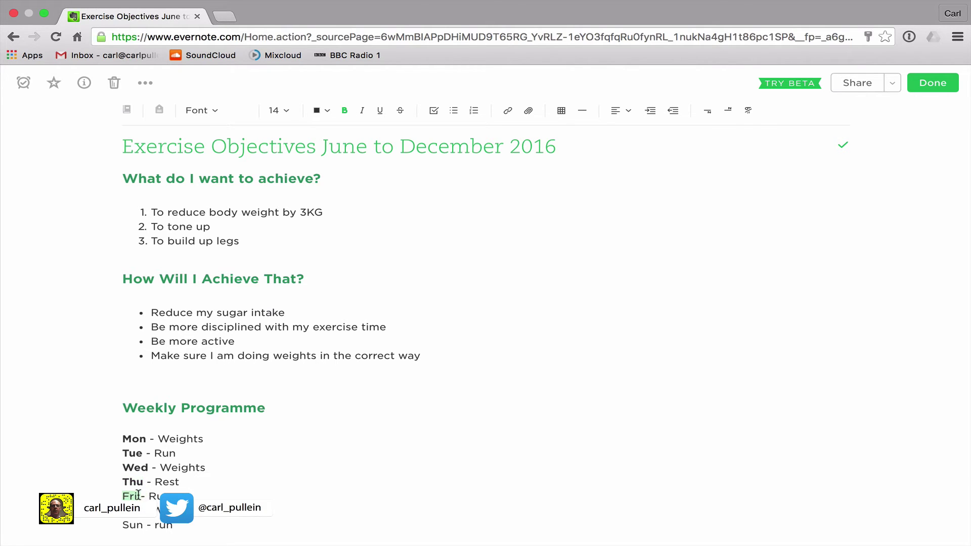
click(344, 110)
key(Right)
drag(122, 526, 145, 528)
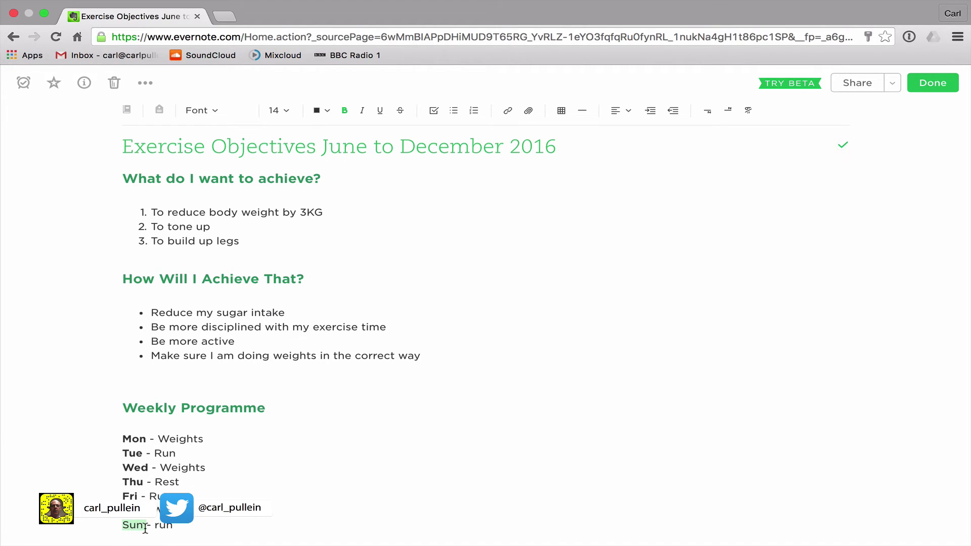
click(343, 112)
click(271, 520)
key(Return)
key(Return)
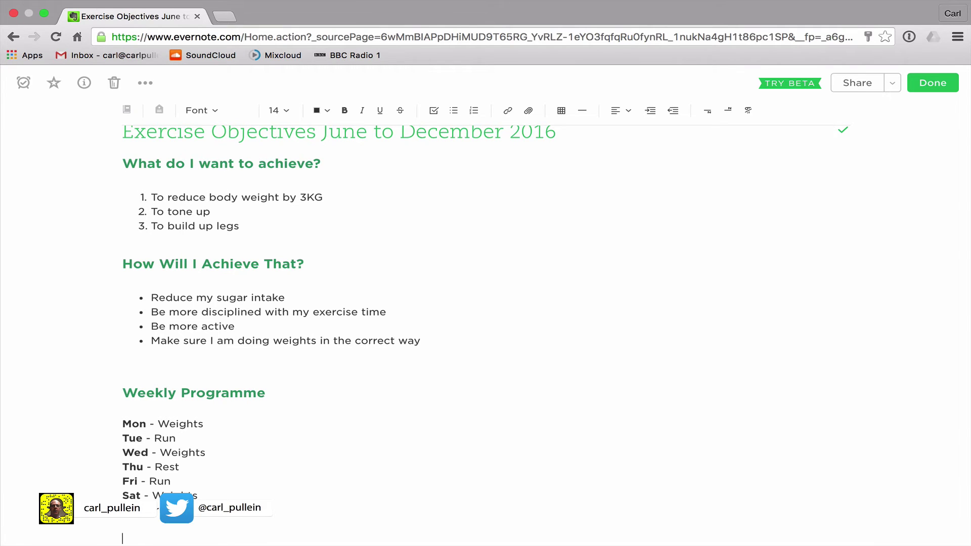
Step: Add a 'Clothing To Buy' checklist: New running shoes, New training top, New running shorts
text(Cloth)
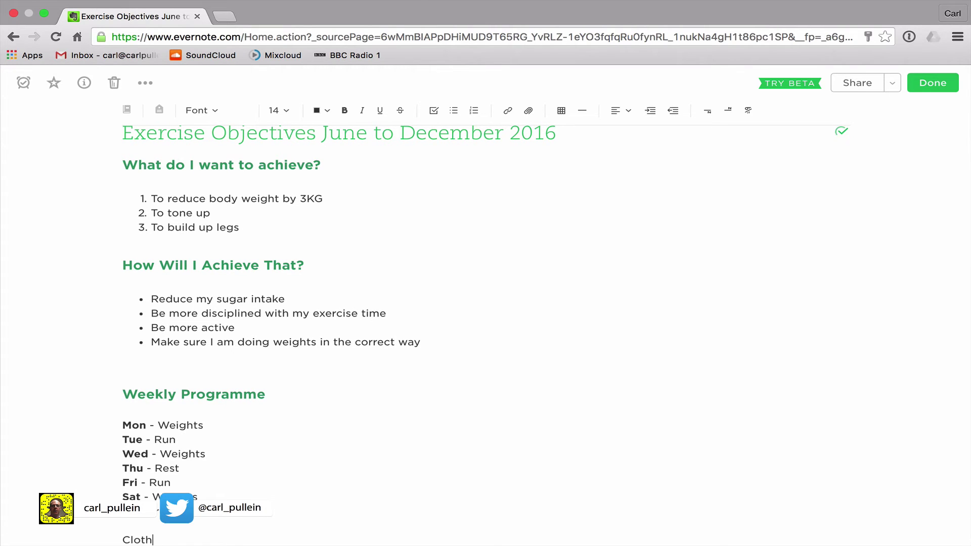
text(ing ToBuy)
key(Return)
key(Return)
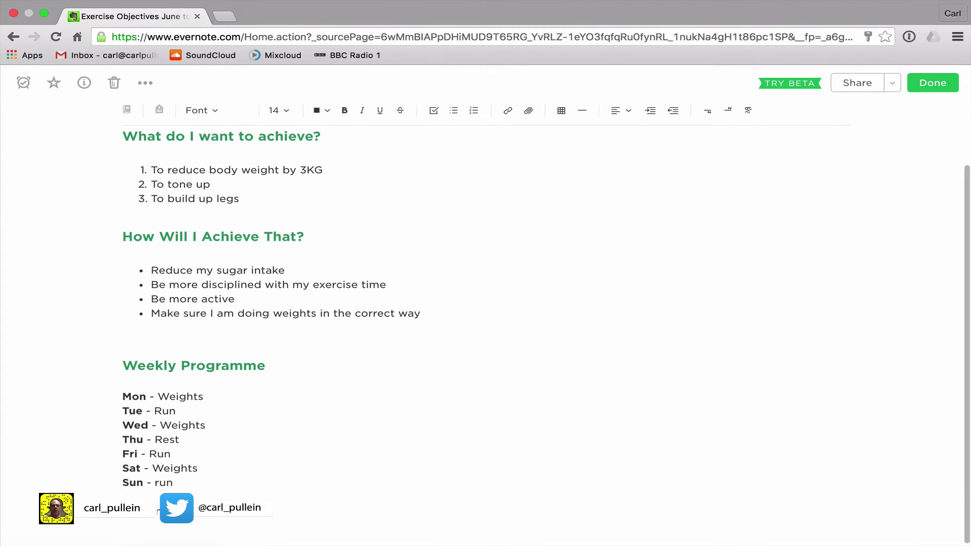
click(437, 117)
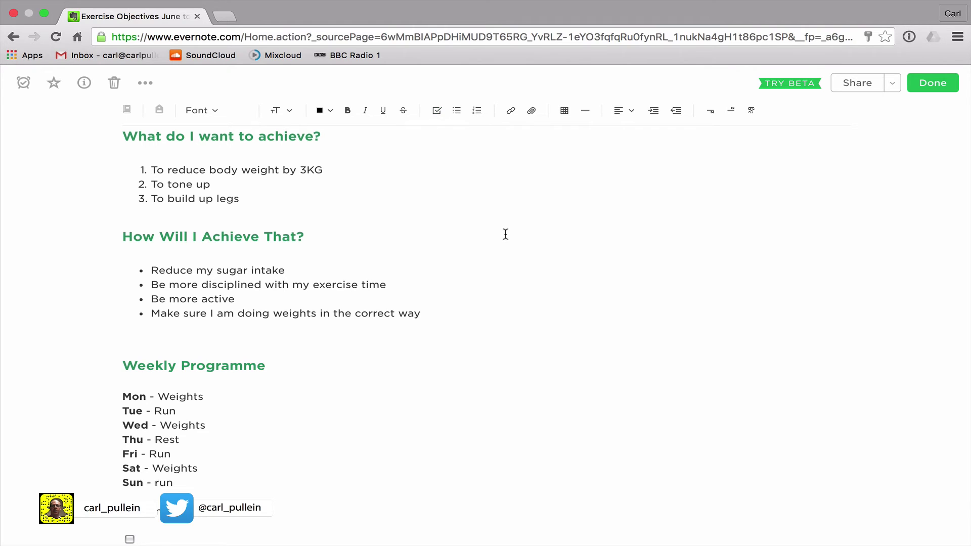
text(New)
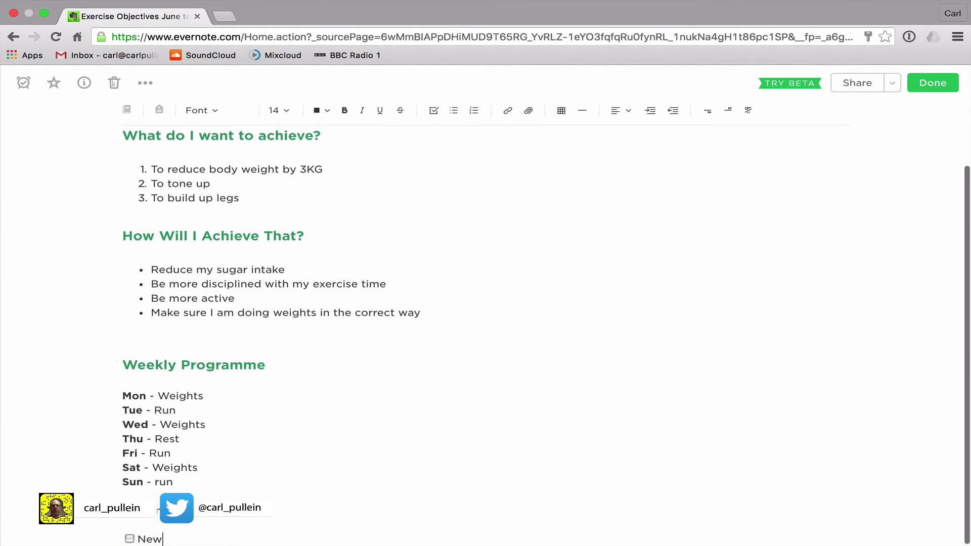
text( running shoes)
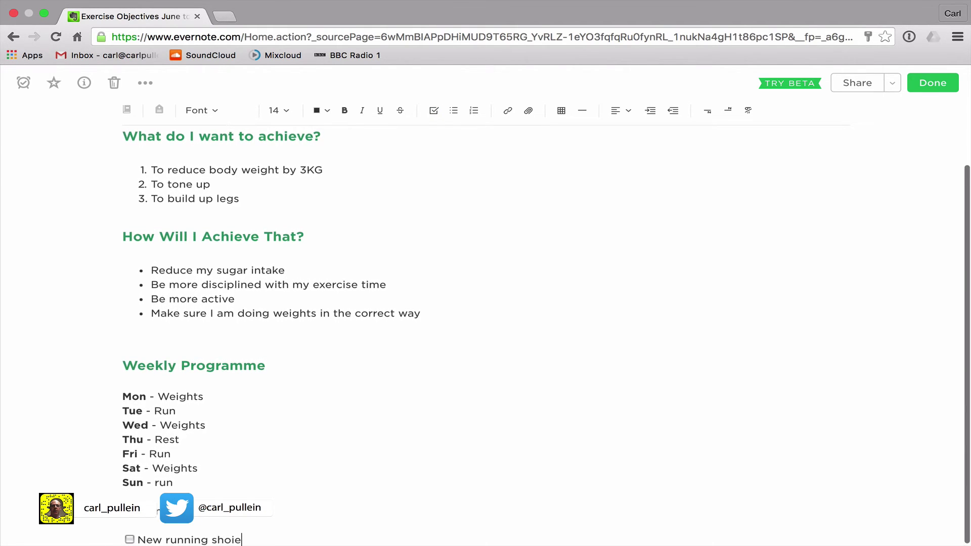
key(Return)
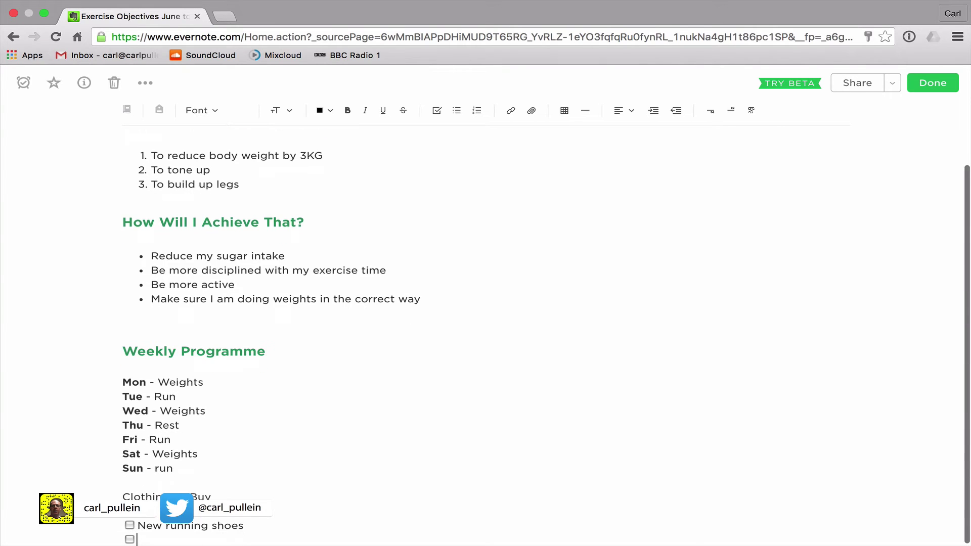
text(New )
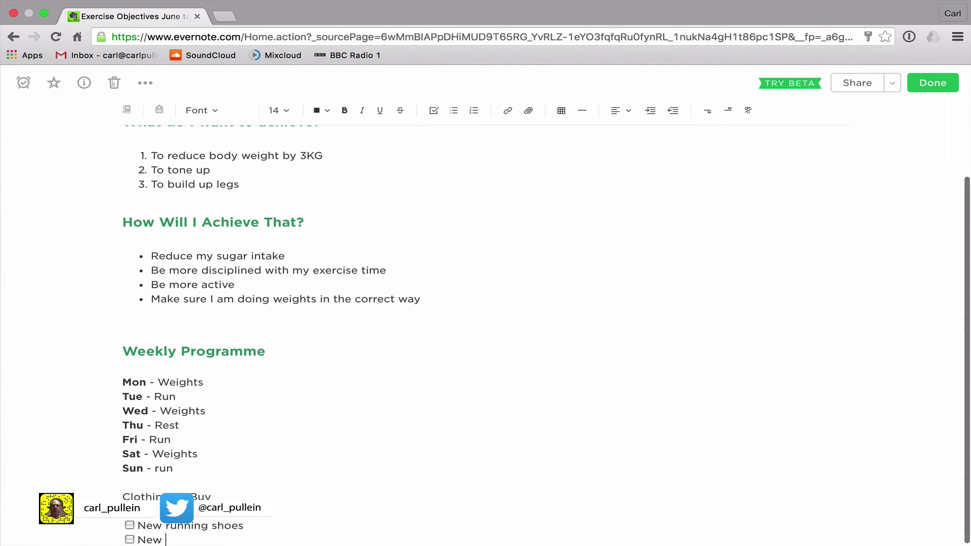
text(training top)
key(Return)
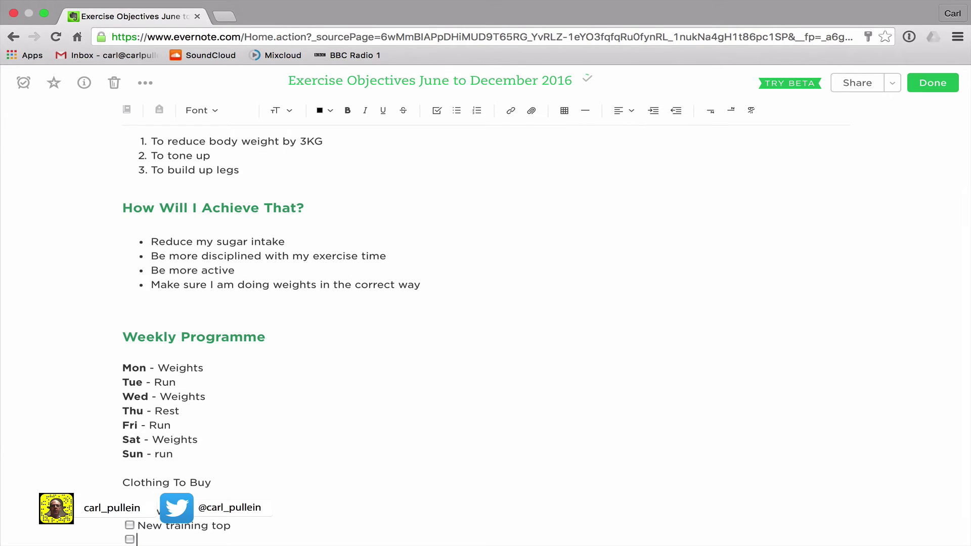
text(New)
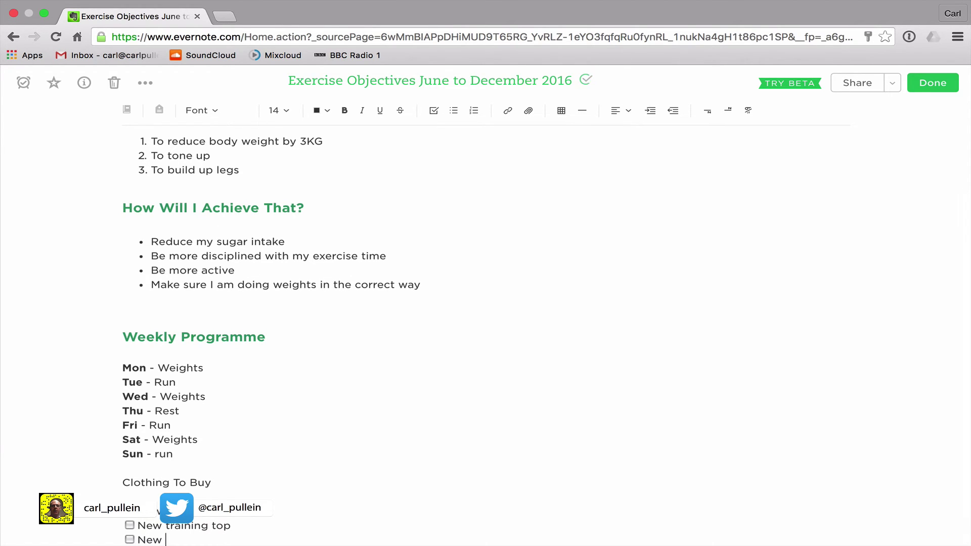
text( running shorts)
Step: Make 'Clothing To Buy' an 18-point, green, bold heading
drag(130, 484, 214, 484)
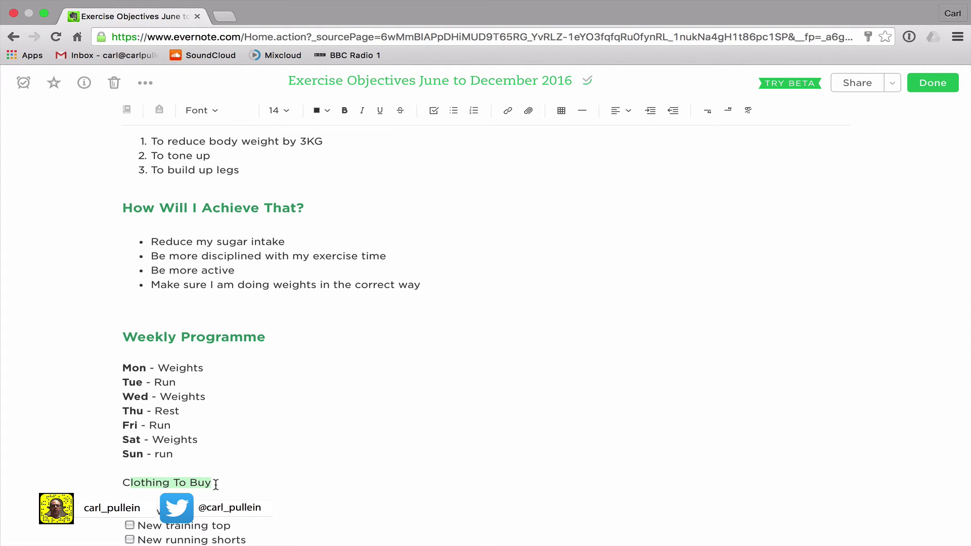
drag(122, 483, 215, 484)
click(286, 111)
click(296, 223)
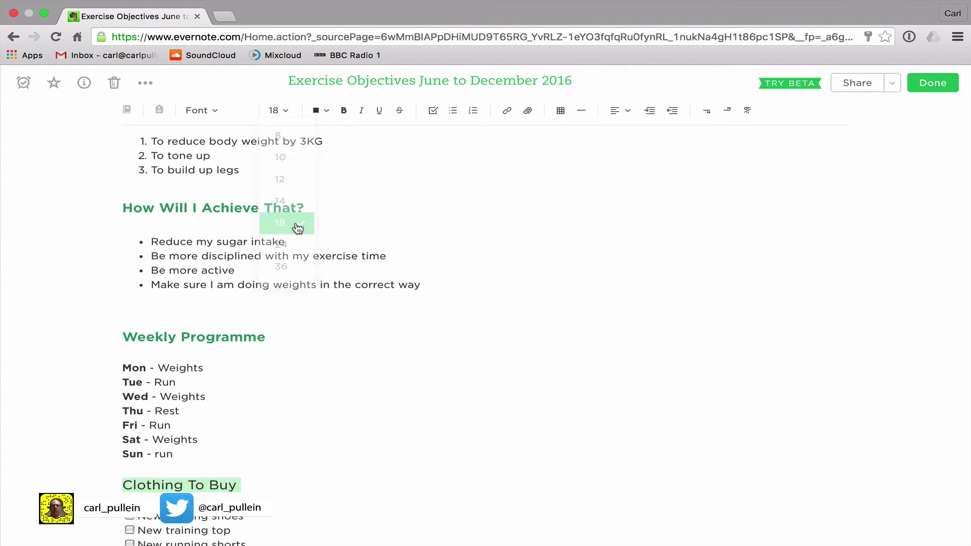
click(319, 111)
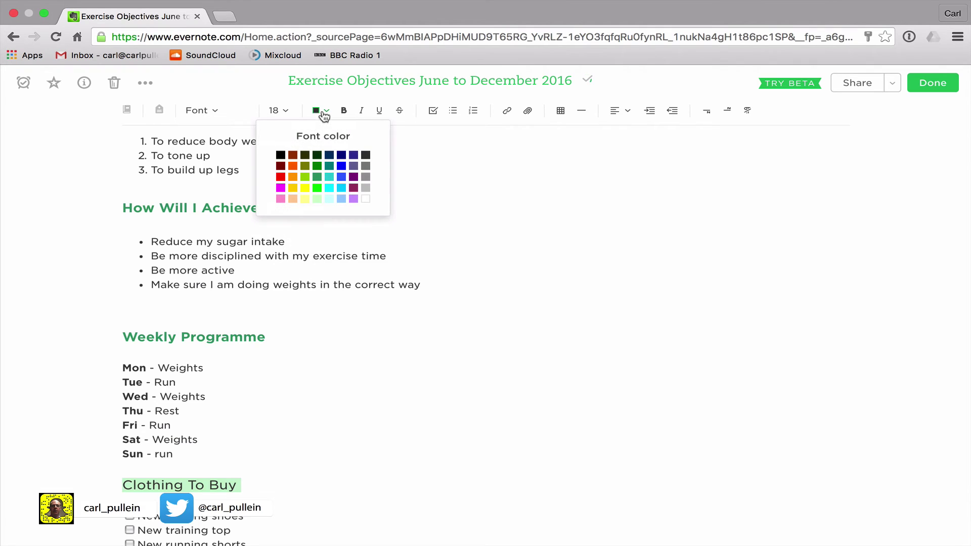
click(315, 177)
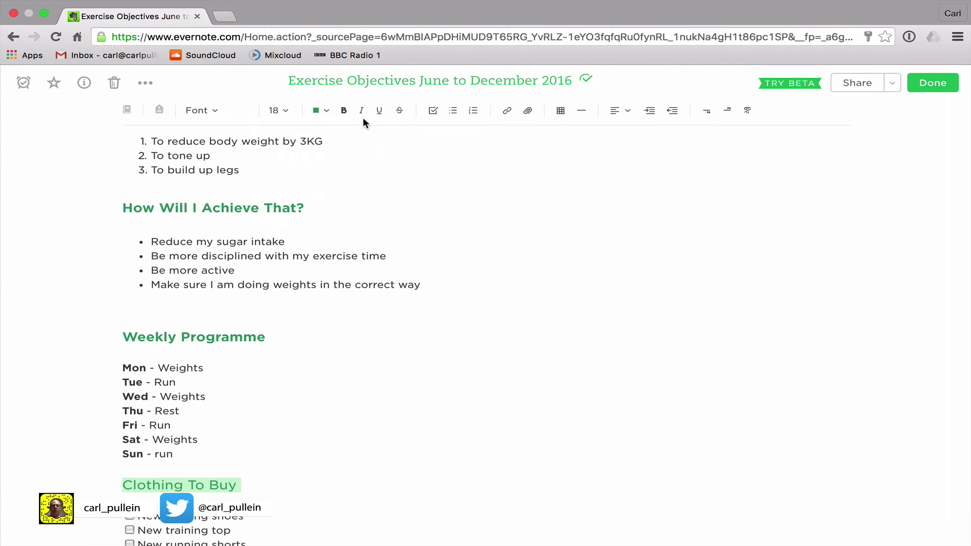
click(345, 116)
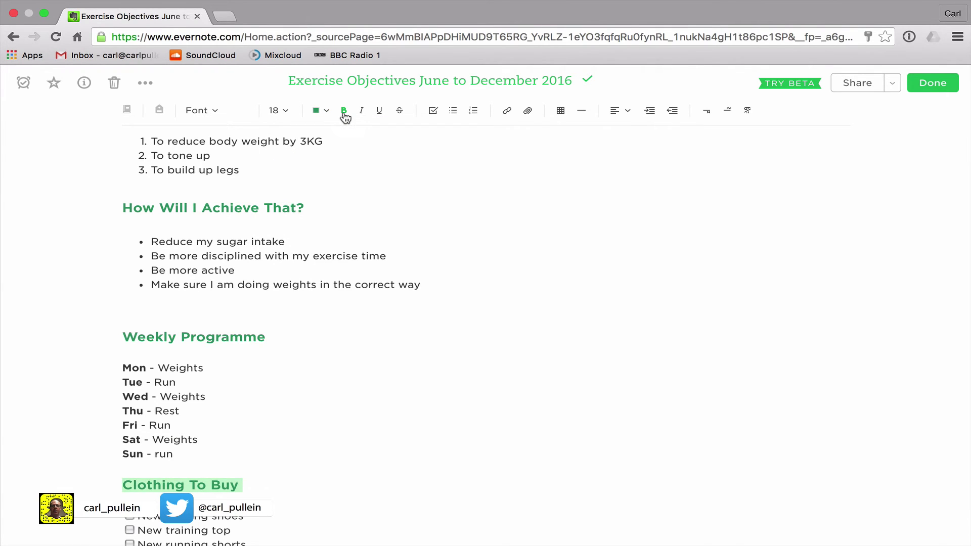
click(412, 342)
Step: Review the finished note and exit full-screen editing with Done
scroll(411, 342, up, 3)
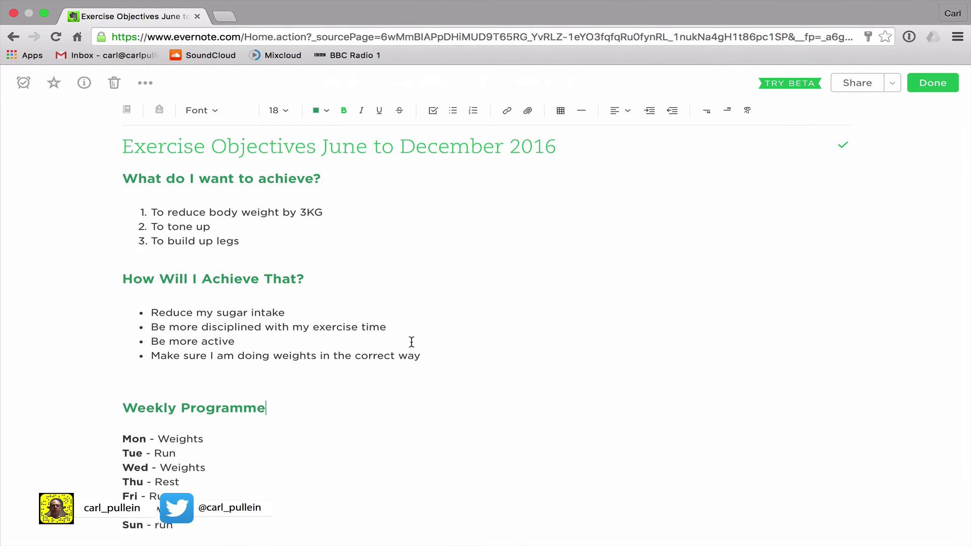
scroll(411, 342, down, 3)
scroll(411, 342, up, 2)
scroll(411, 342, down, 2)
scroll(411, 342, up, 2)
scroll(411, 342, down, 2)
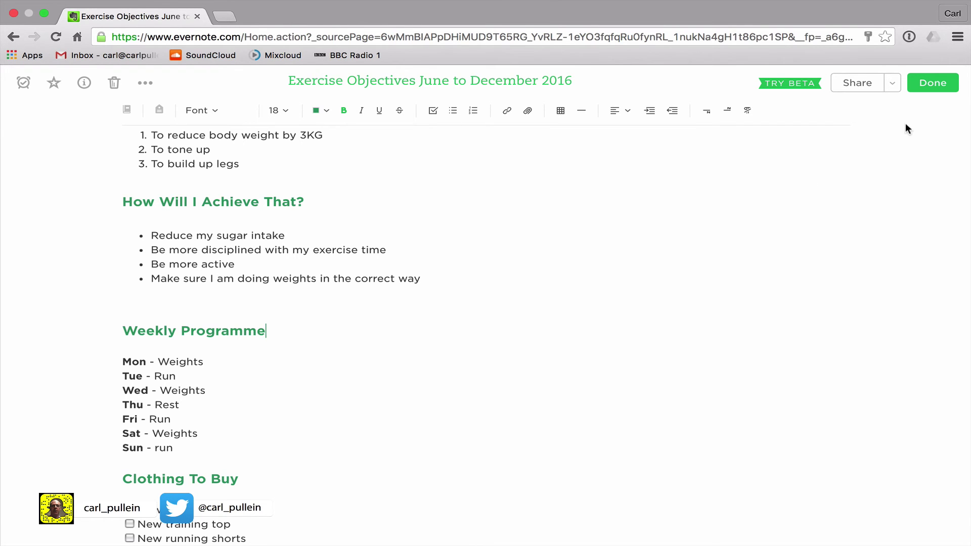
click(933, 82)
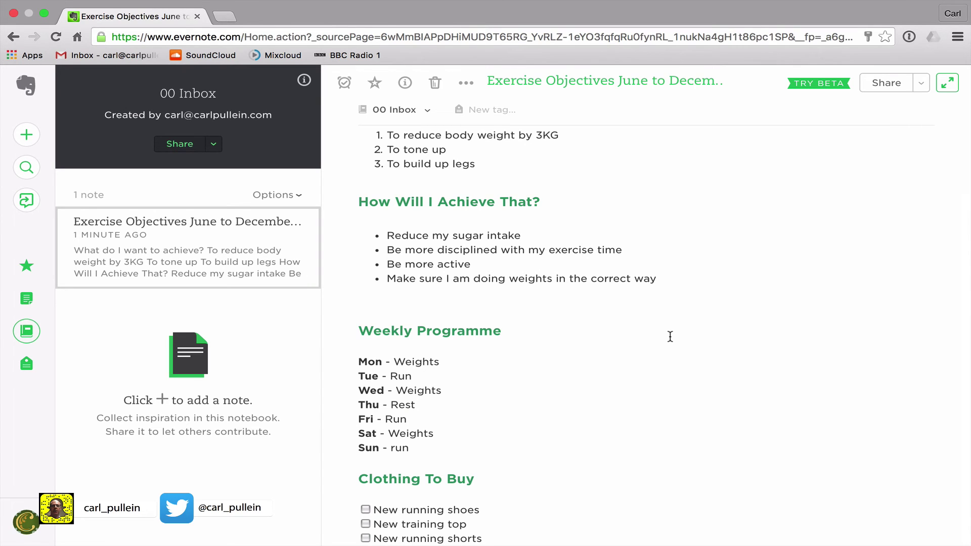
Step: Move the Exercise Objectives note from 00 Inbox into 02 PERSONAL, then open 02 PERSONAL
scroll(670, 336, up, 3)
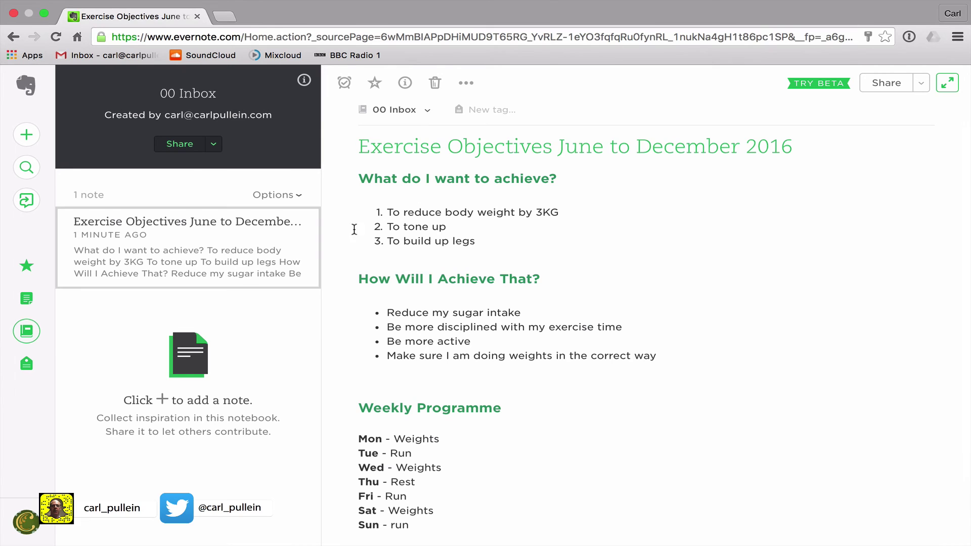
mouse_move(284, 254)
click(421, 117)
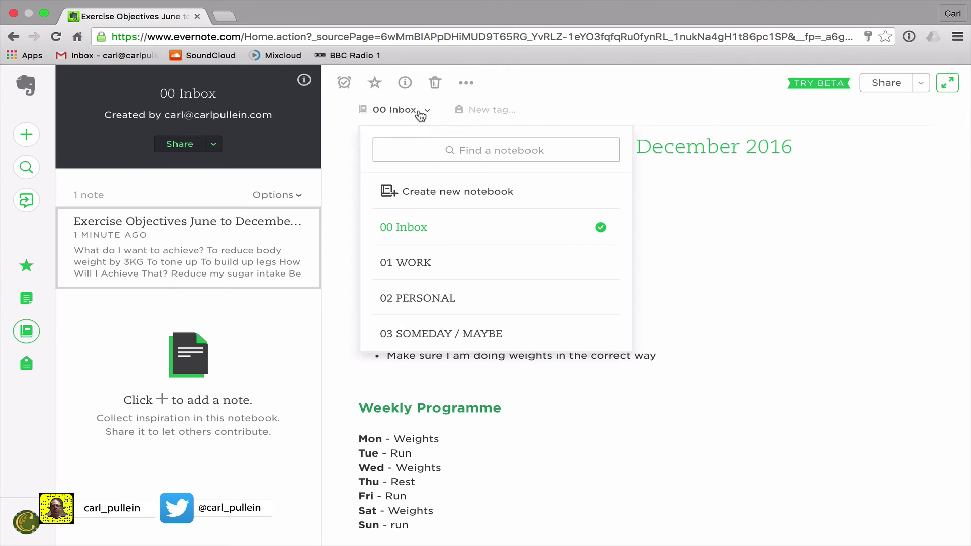
click(695, 284)
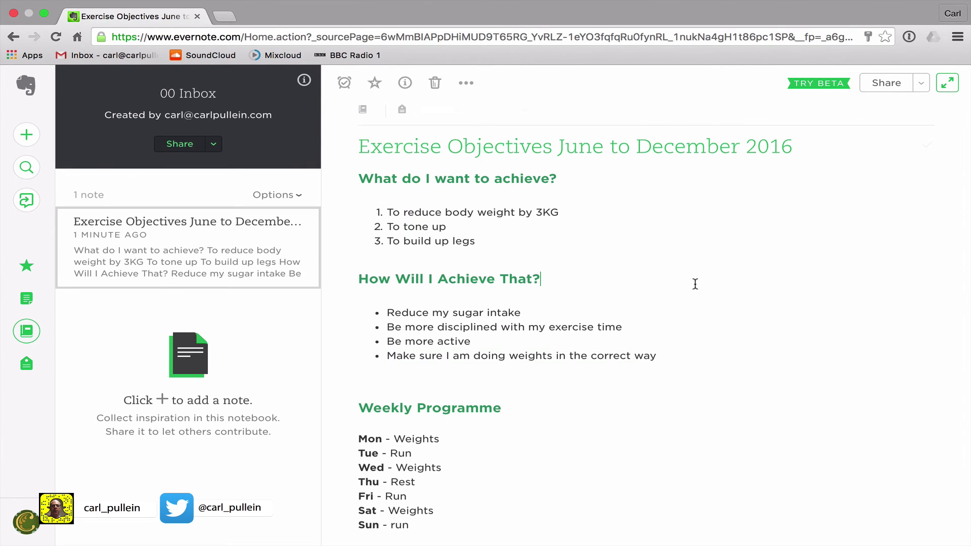
click(232, 277)
click(421, 111)
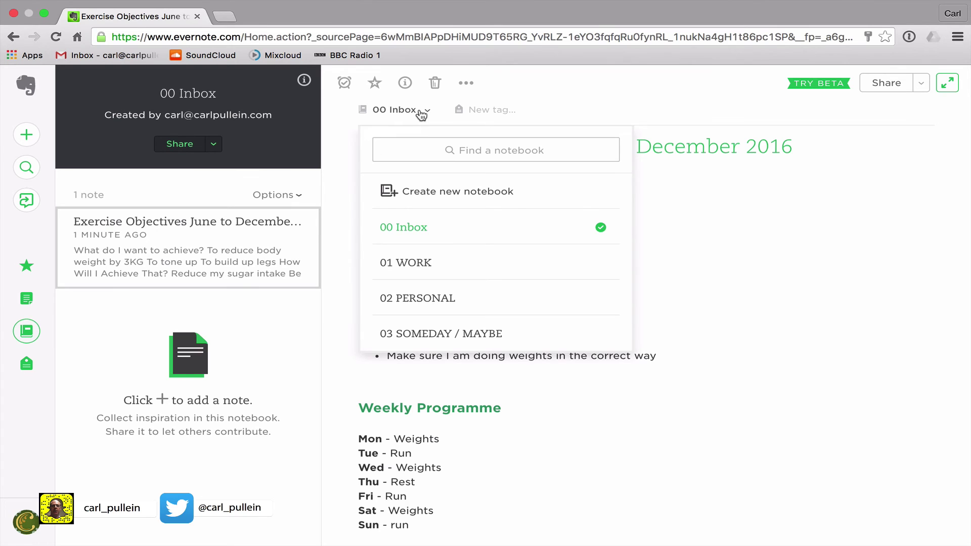
click(434, 304)
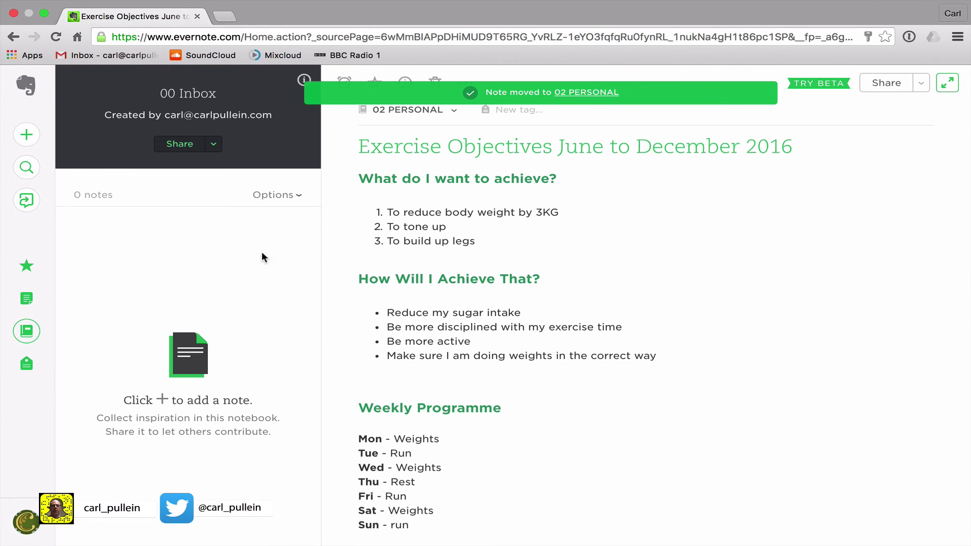
click(27, 333)
click(137, 264)
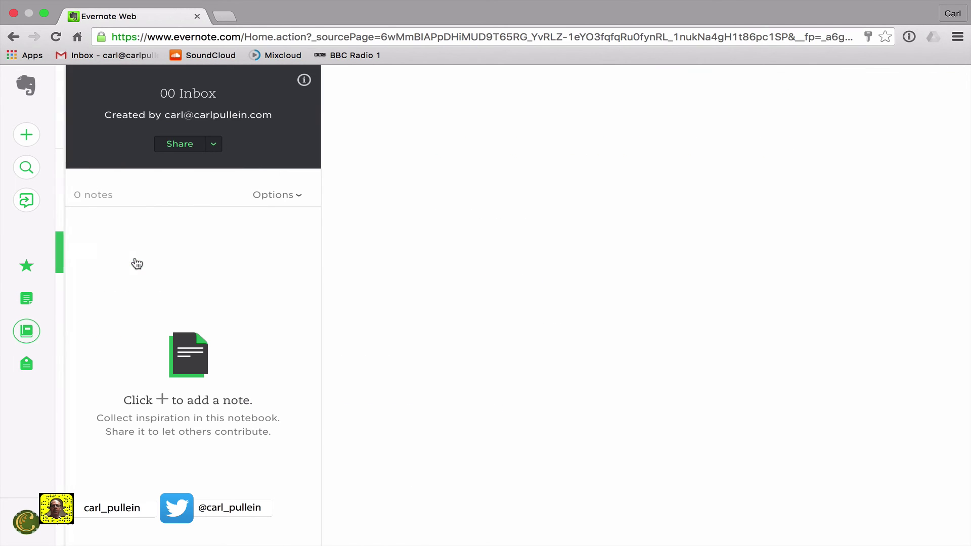
scroll(561, 295, down, 2)
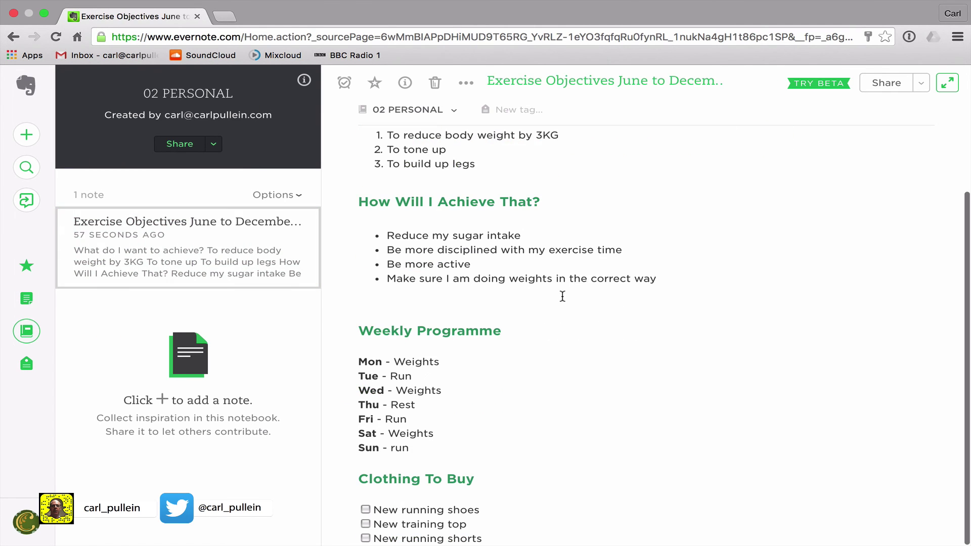
scroll(563, 297, up, 2)
scroll(562, 297, down, 2)
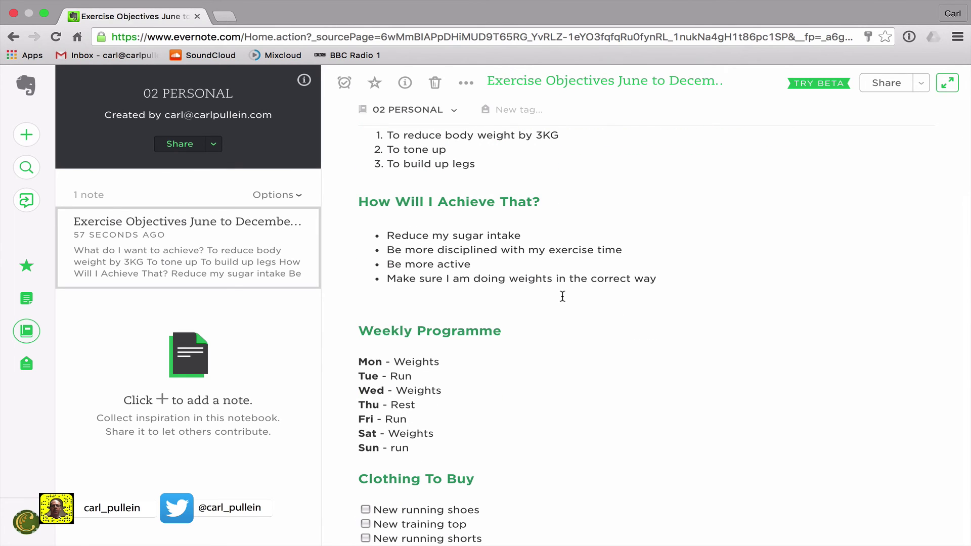
scroll(562, 296, up, 2)
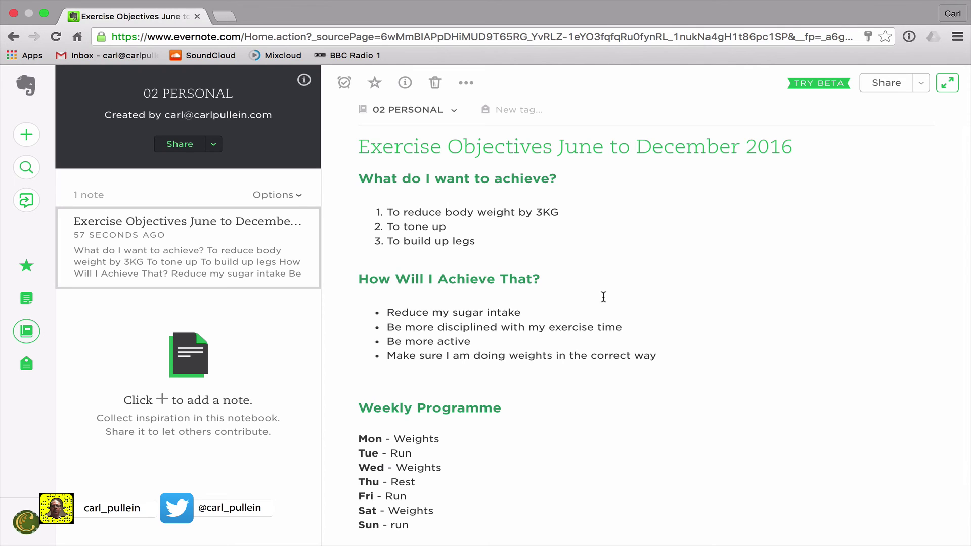
Step: Star the Exercise Objectives note as a shortcut and reopen it from Shortcuts
click(374, 84)
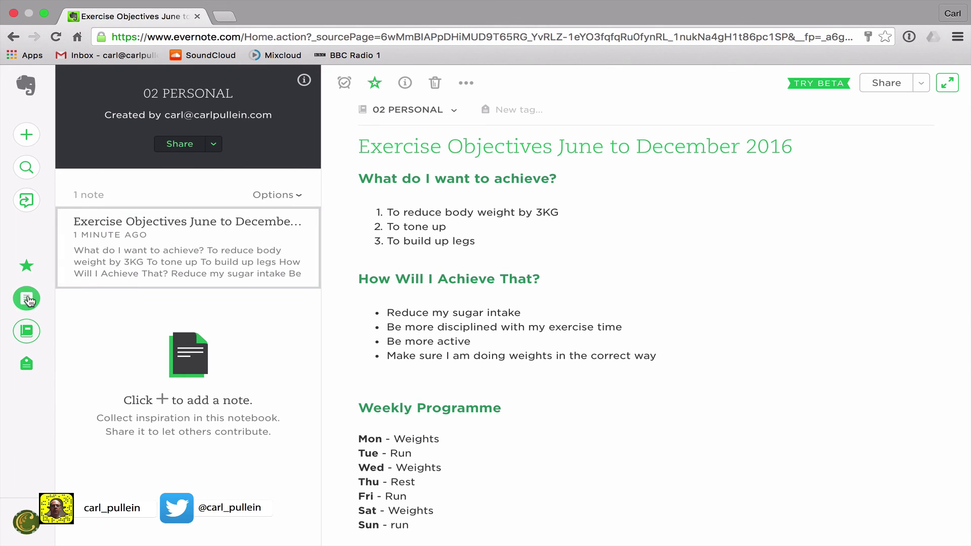
click(21, 272)
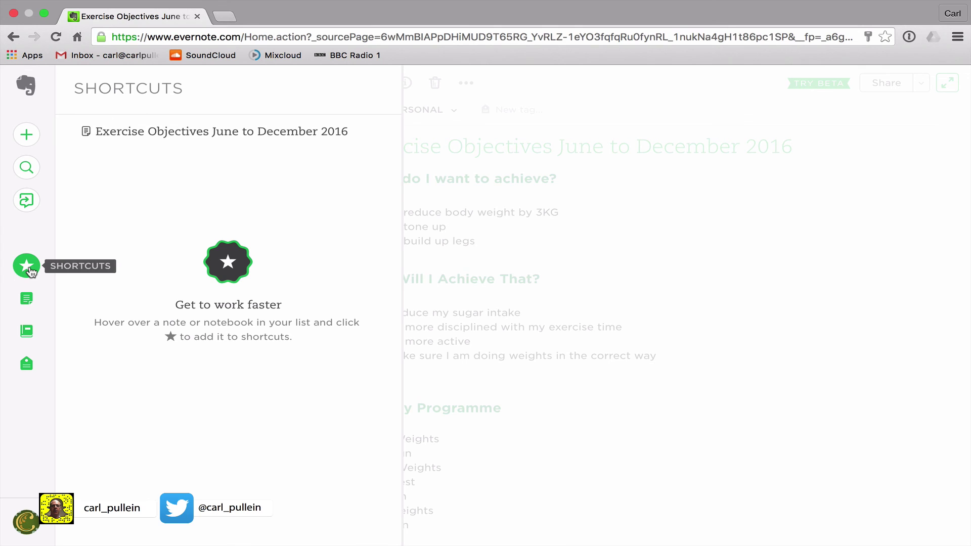
click(162, 131)
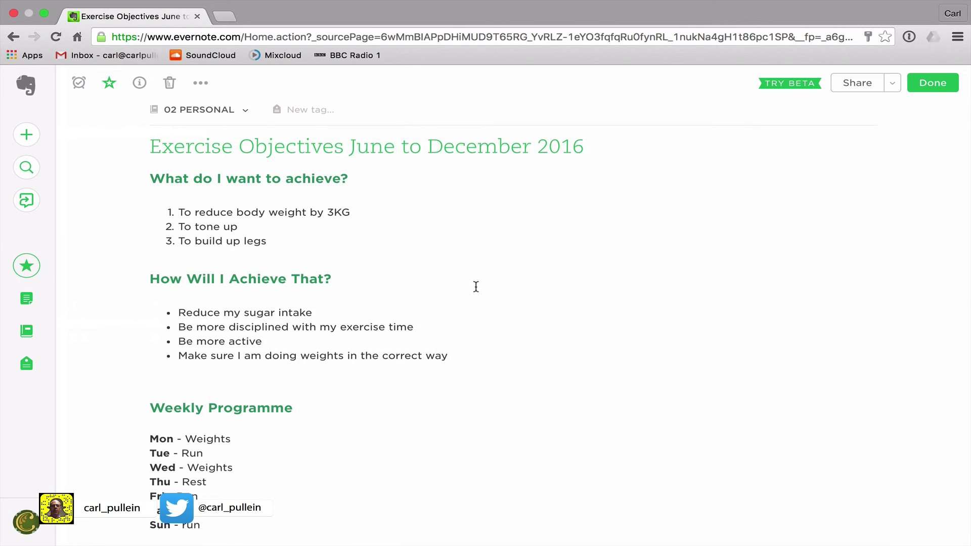
scroll(476, 286, down, 3)
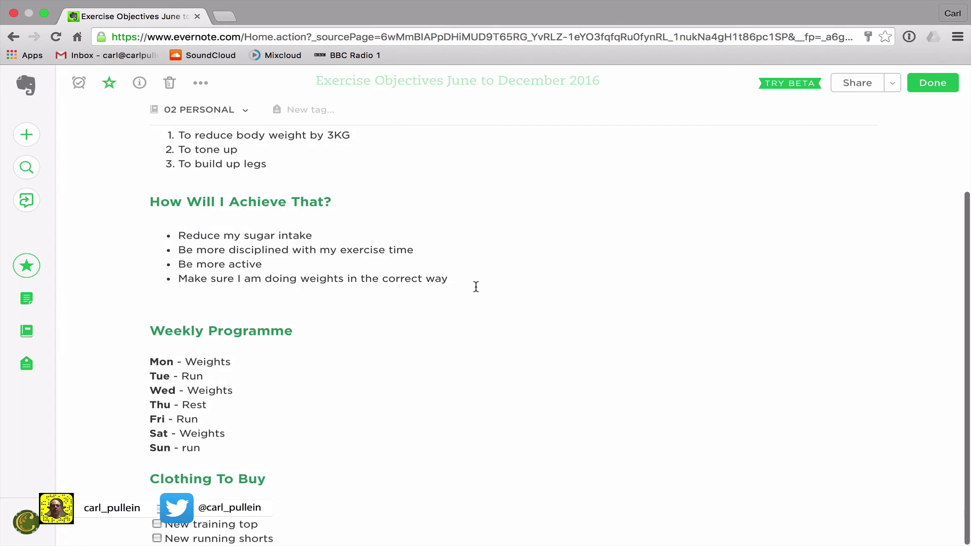
scroll(476, 287, up, 3)
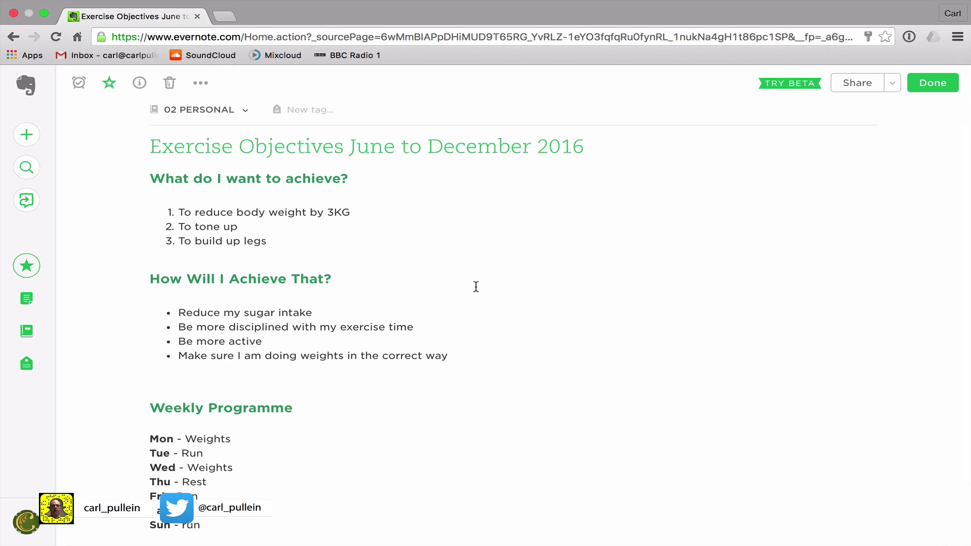